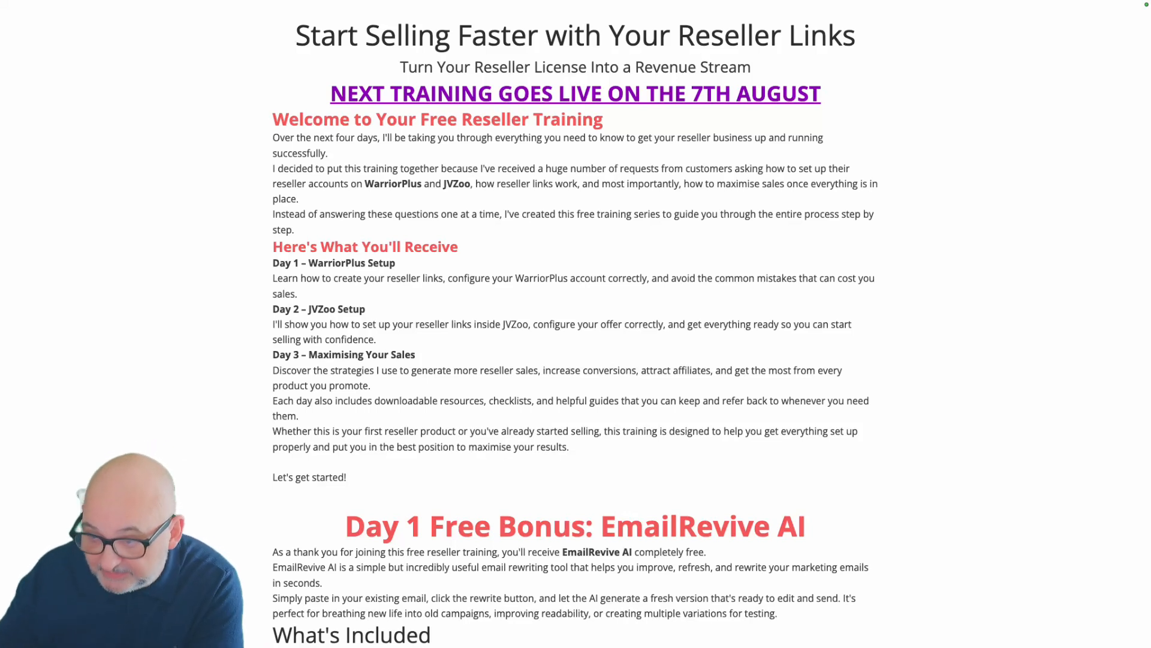
- Review the reseller training page, including the EmailRevive AI bonus section and the opt-in form
{"action": "scroll", "coordinate": [575, 324], "scroll_direction": "down", "scroll_amount": 8}
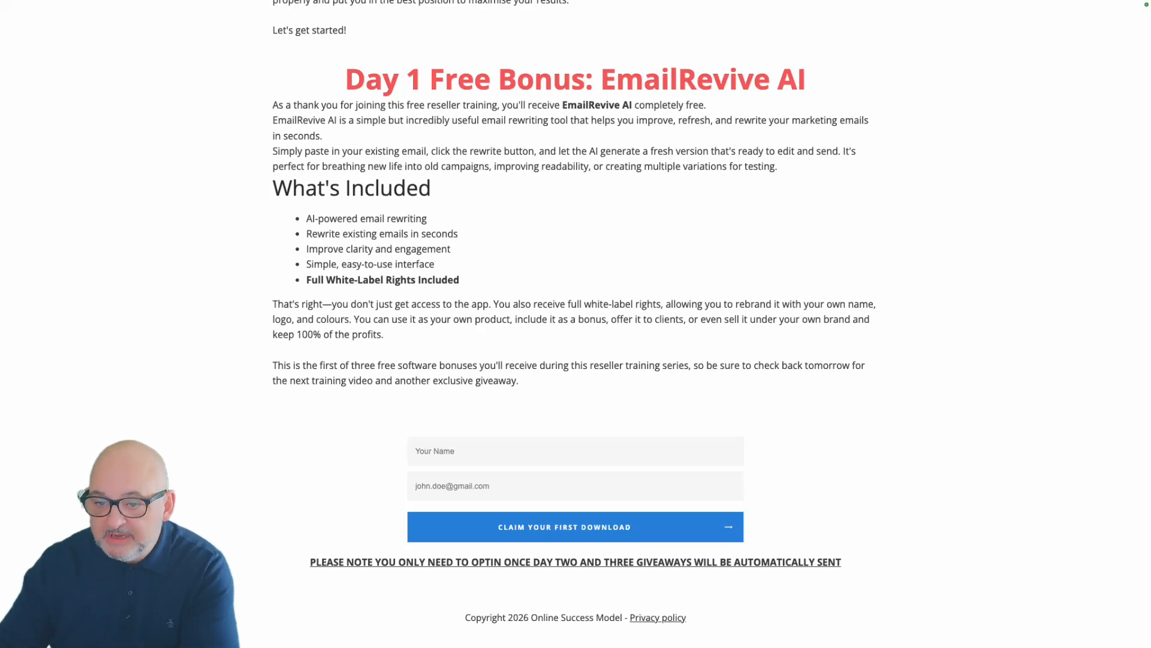
{"action": "scroll", "coordinate": [574, 324], "scroll_direction": "up", "scroll_amount": 8}
{"action": "scroll", "coordinate": [574, 324], "scroll_direction": "down", "scroll_amount": 4}
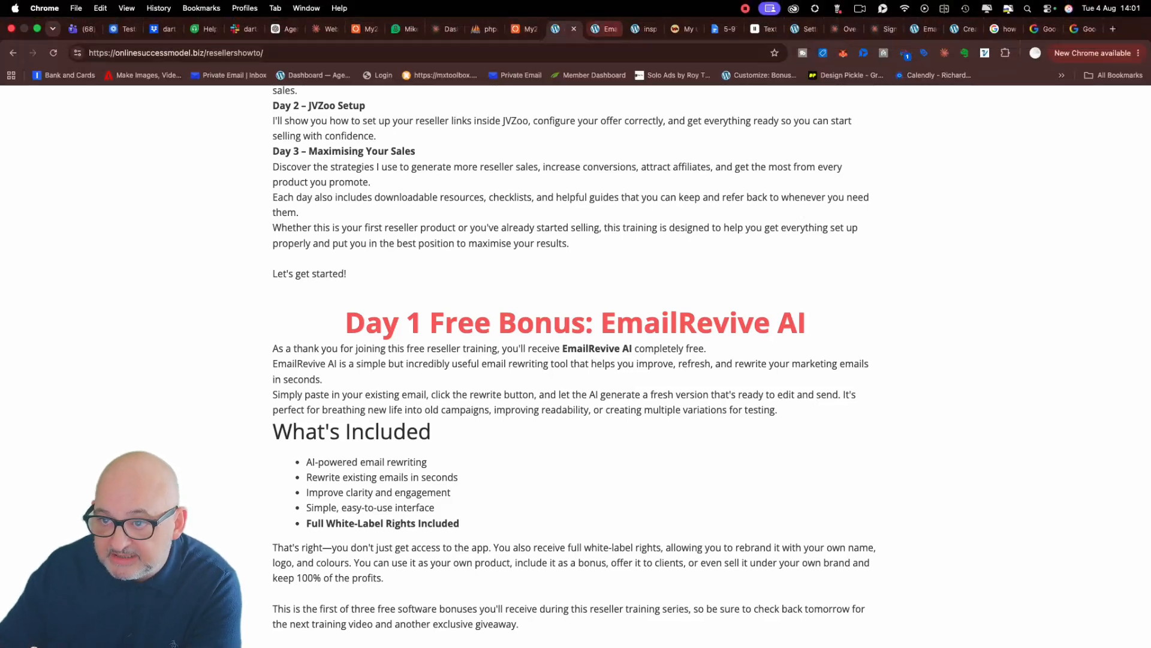
- Switch to the Email Rewriter app and view the available rewrite tones
{"action": "left_click", "coordinate": [596, 22]}
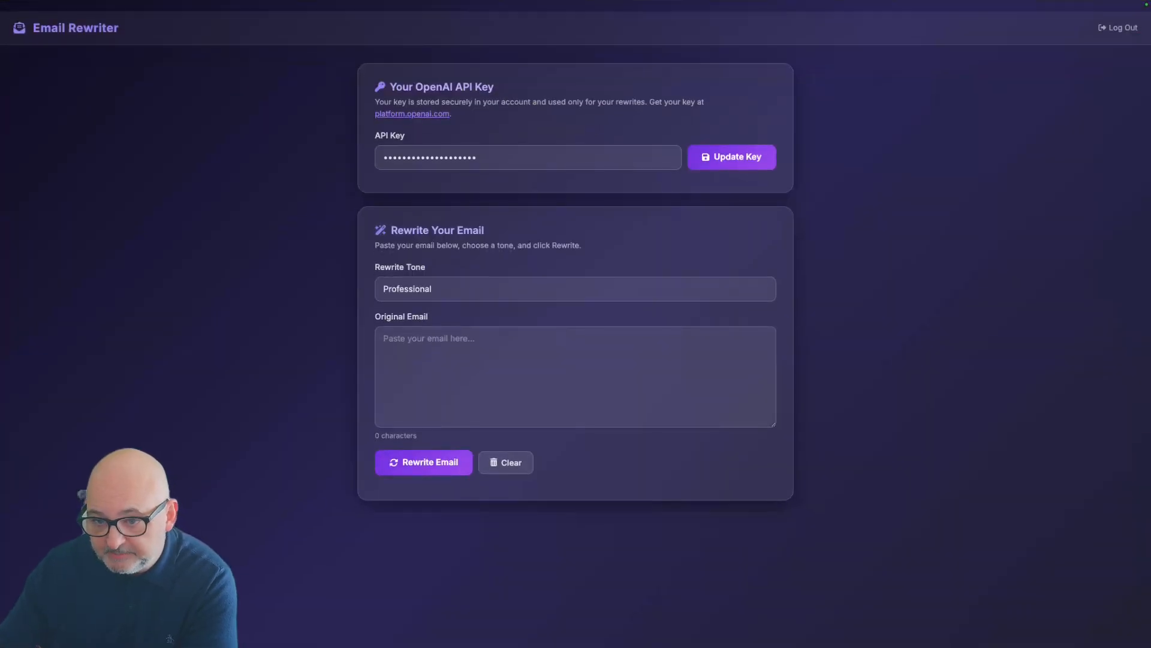
{"action": "left_click", "coordinate": [575, 293]}
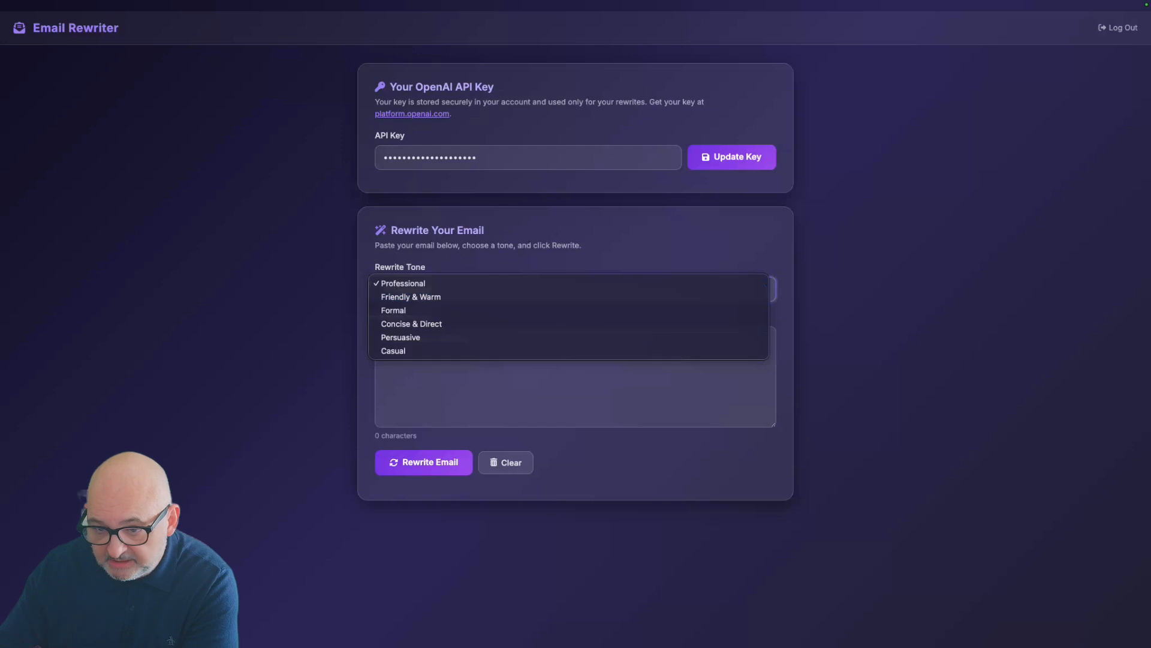
{"action": "key", "text": "Escape"}
- In the 5-9TH EMAILS Google Doc, copy the email body from "Over the past few weeks" into the paragraph about avoiding common mistakes
{"action": "mouse_move", "coordinate": [630, 2]}
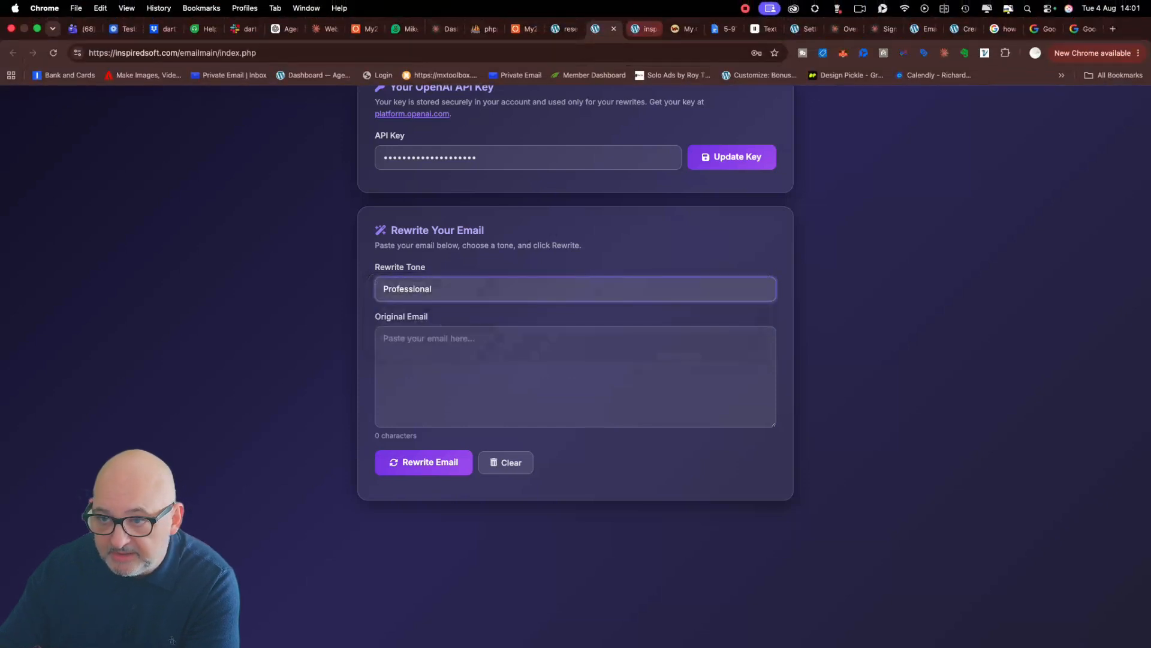
{"action": "left_click", "coordinate": [725, 29]}
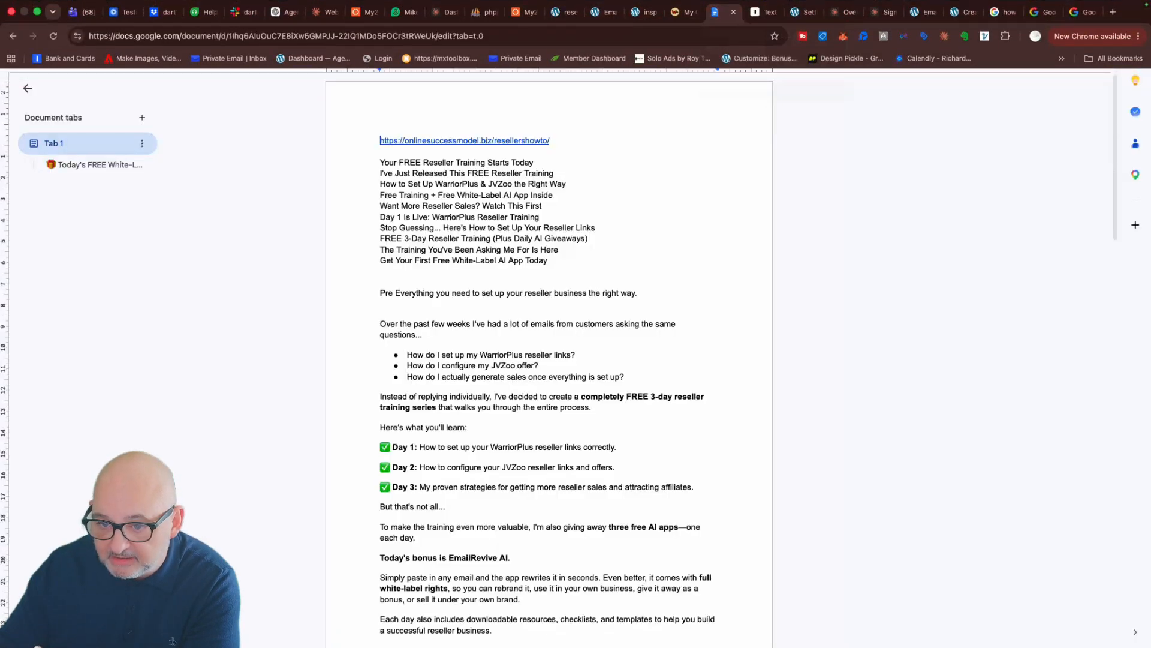
{"action": "left_click_drag", "start_coordinate": [381, 201], "coordinate": [520, 641]}
{"action": "right_click", "coordinate": [390, 137]}
{"action": "left_click", "coordinate": [382, 167]}
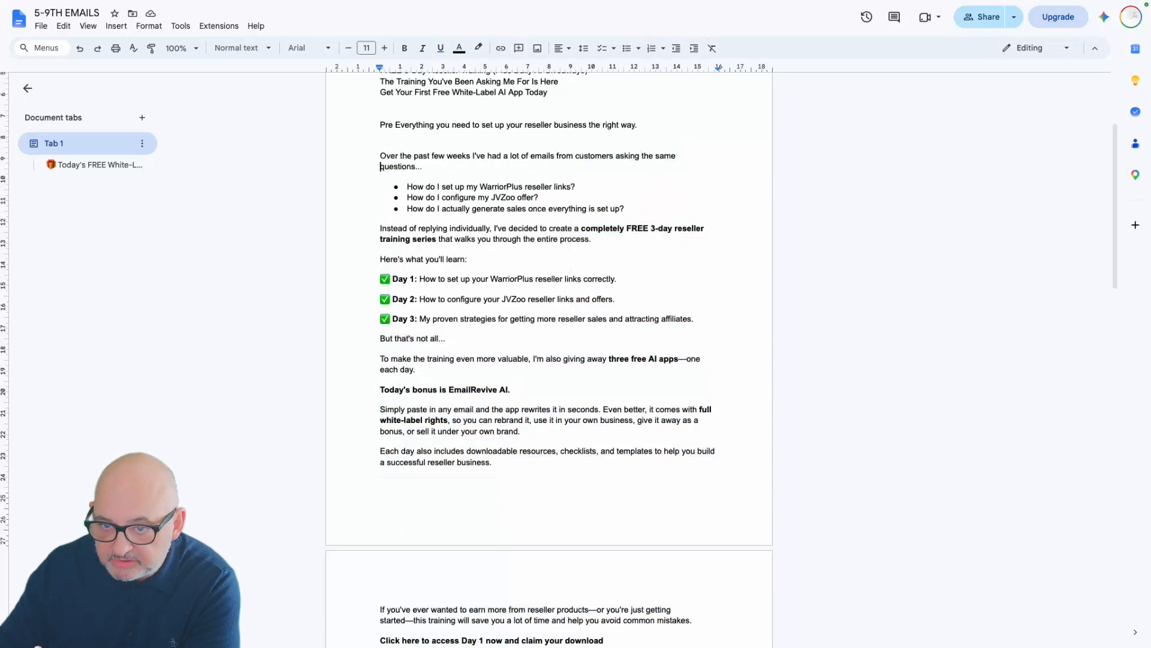
{"action": "left_click_drag", "start_coordinate": [380, 156], "coordinate": [670, 622]}
{"action": "right_click", "coordinate": [371, 222]}
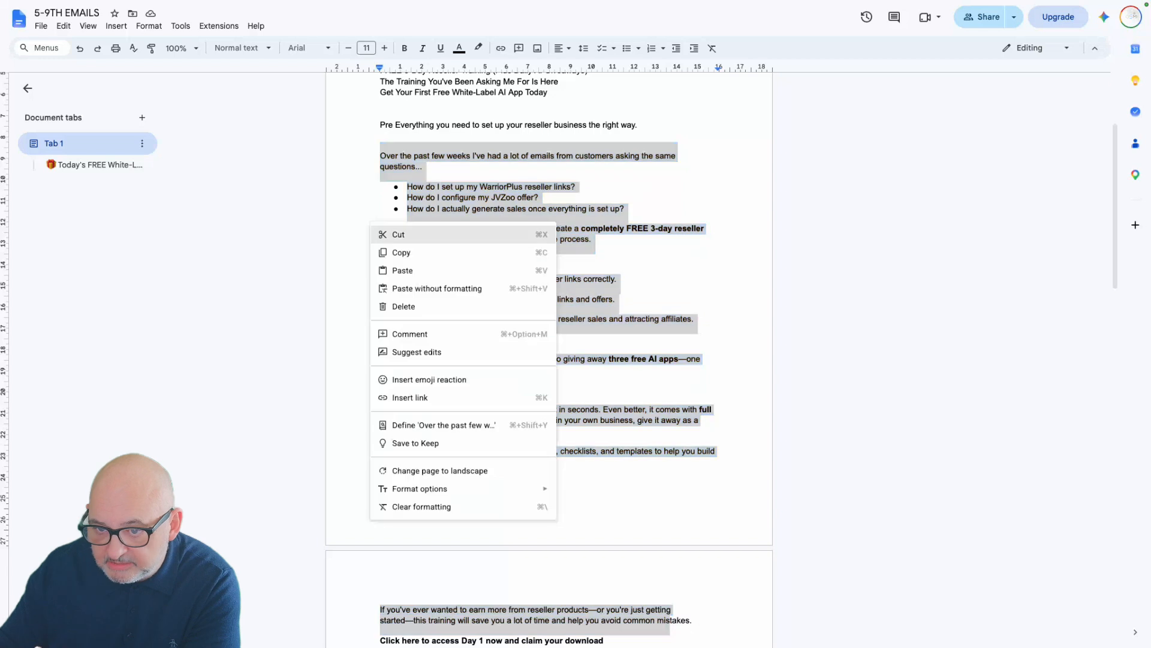
{"action": "left_click", "coordinate": [401, 252]}
- Return to the Email Rewriter and paste the copied email body as the original email
{"action": "mouse_move", "coordinate": [558, 1]}
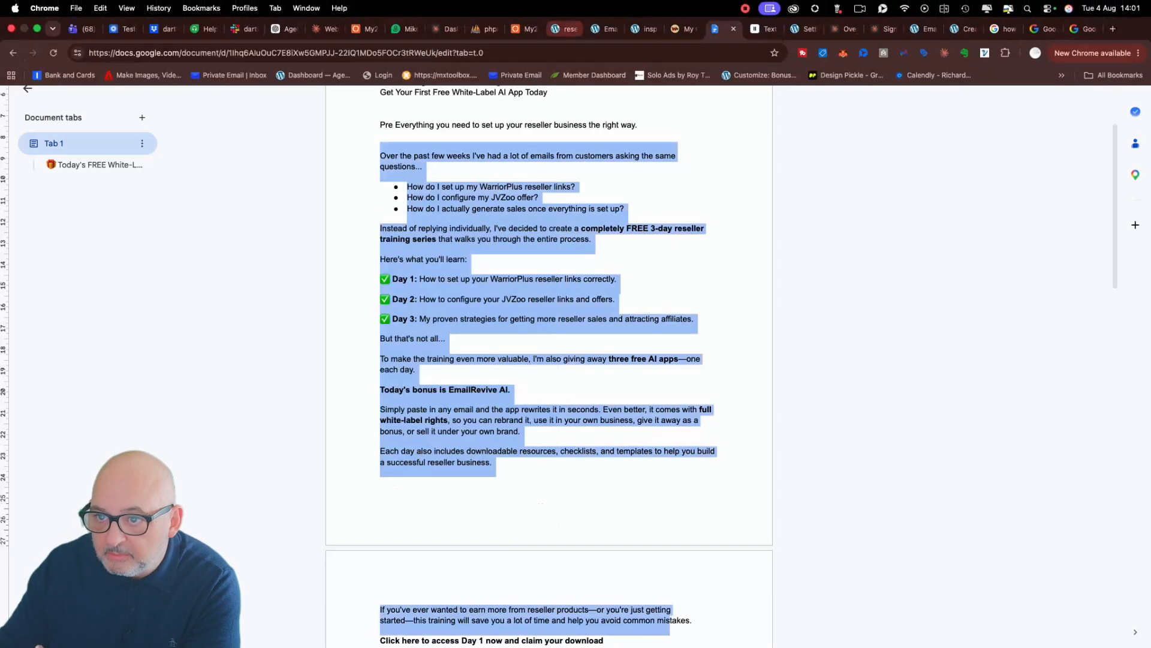
{"action": "left_click", "coordinate": [607, 29]}
{"action": "right_click", "coordinate": [428, 348]}
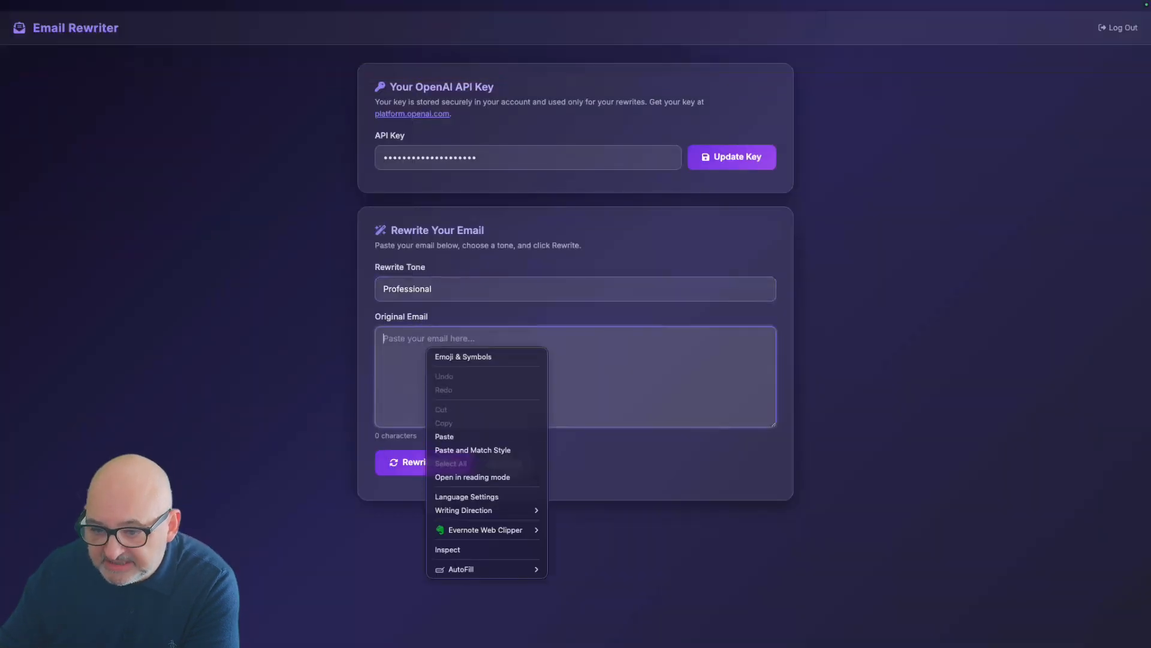
{"action": "left_click", "coordinate": [444, 436]}
- Set the rewrite tone to Casual and rewrite the email
{"action": "left_click", "coordinate": [420, 288]}
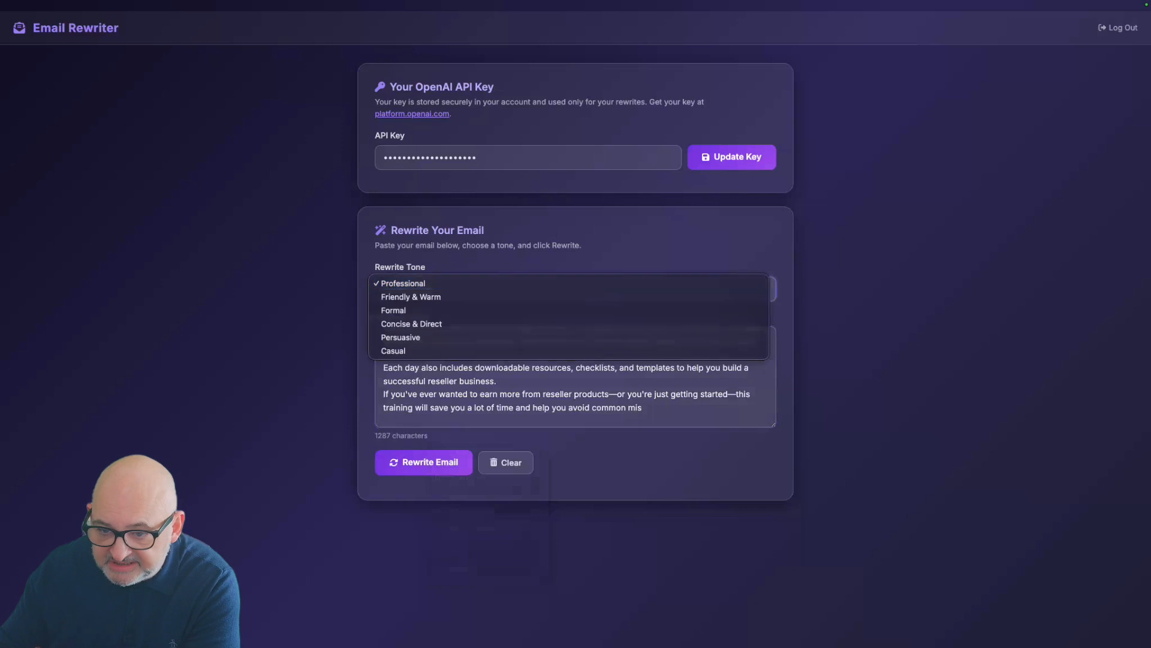
{"action": "left_click", "coordinate": [393, 310]}
{"action": "left_click", "coordinate": [420, 290]}
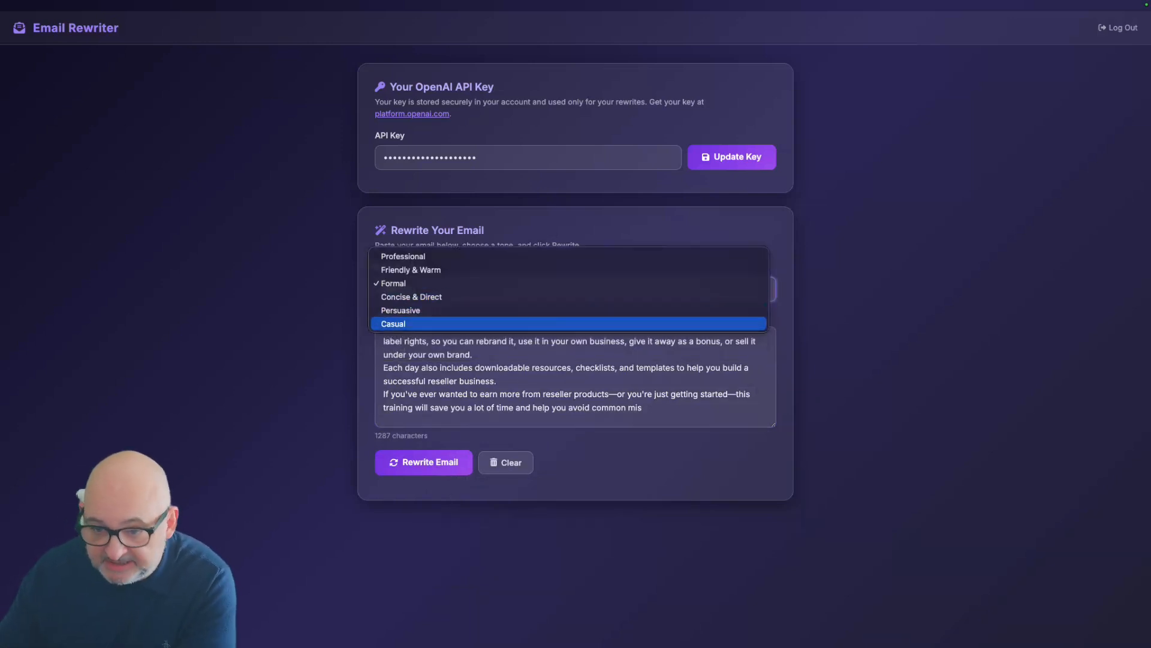
{"action": "left_click", "coordinate": [393, 324]}
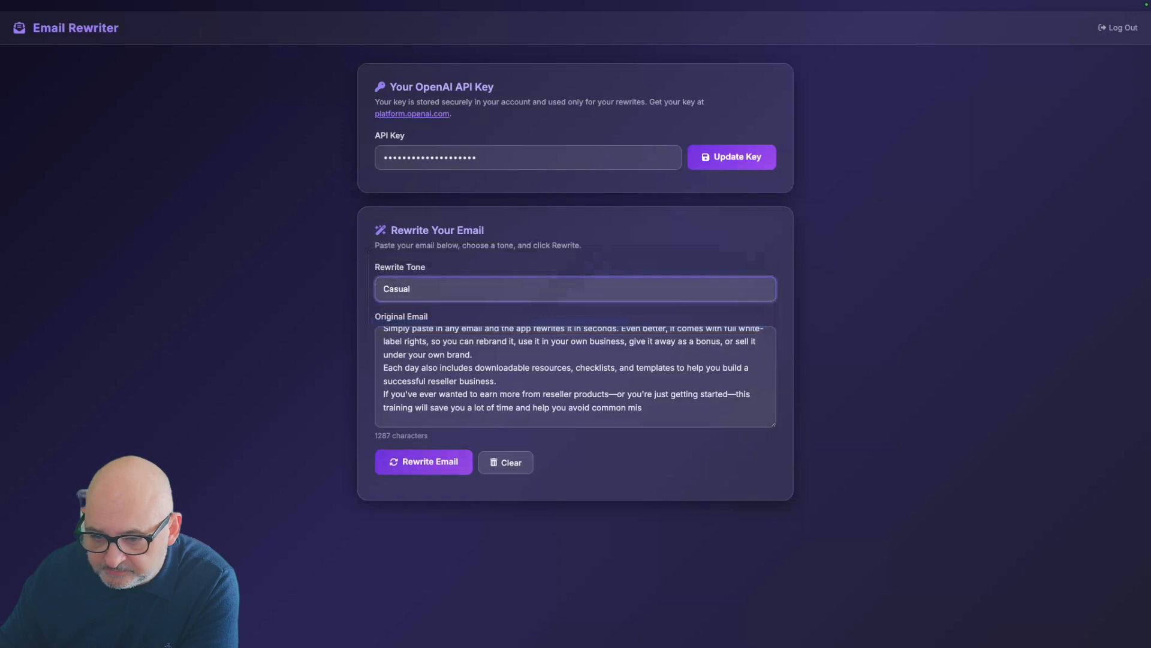
{"action": "left_click", "coordinate": [424, 462]}
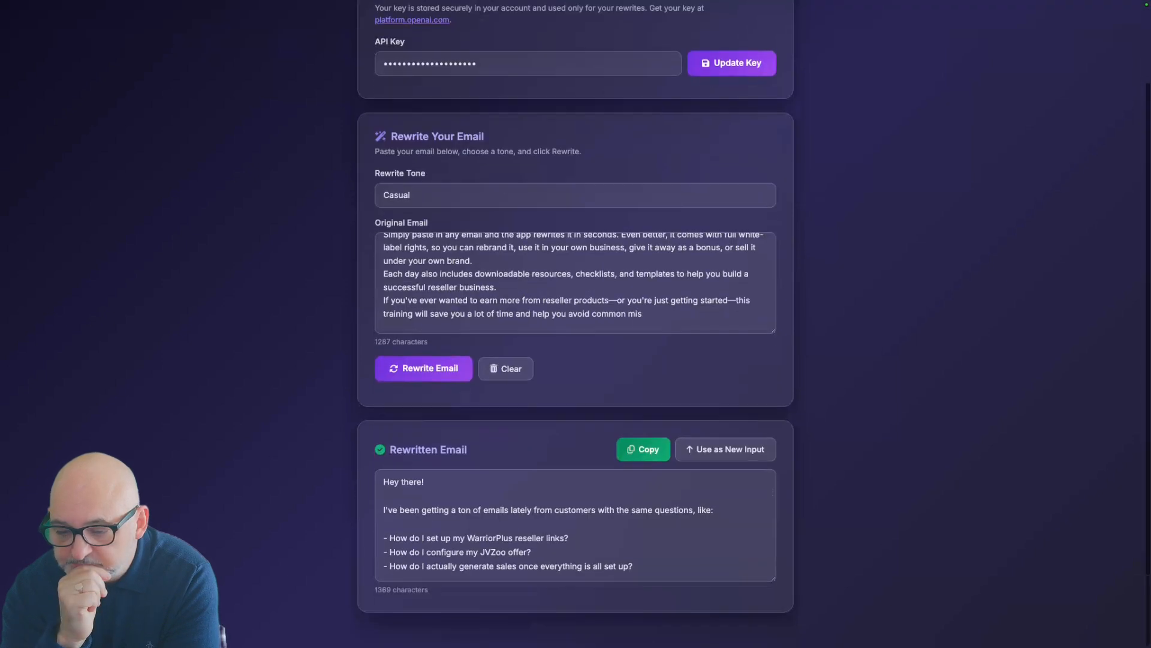
- Read through the rewritten email and compare it with the original text
{"action": "scroll", "coordinate": [576, 525], "scroll_direction": "down", "scroll_amount": 3}
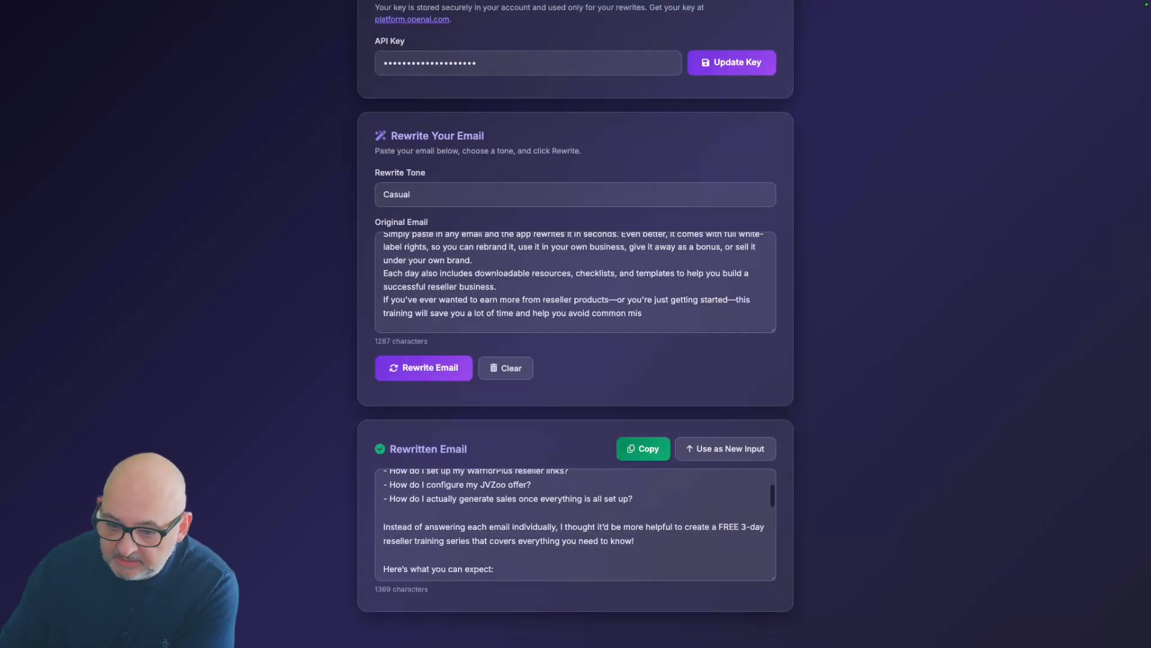
{"action": "scroll", "coordinate": [575, 525], "scroll_direction": "down", "scroll_amount": 5}
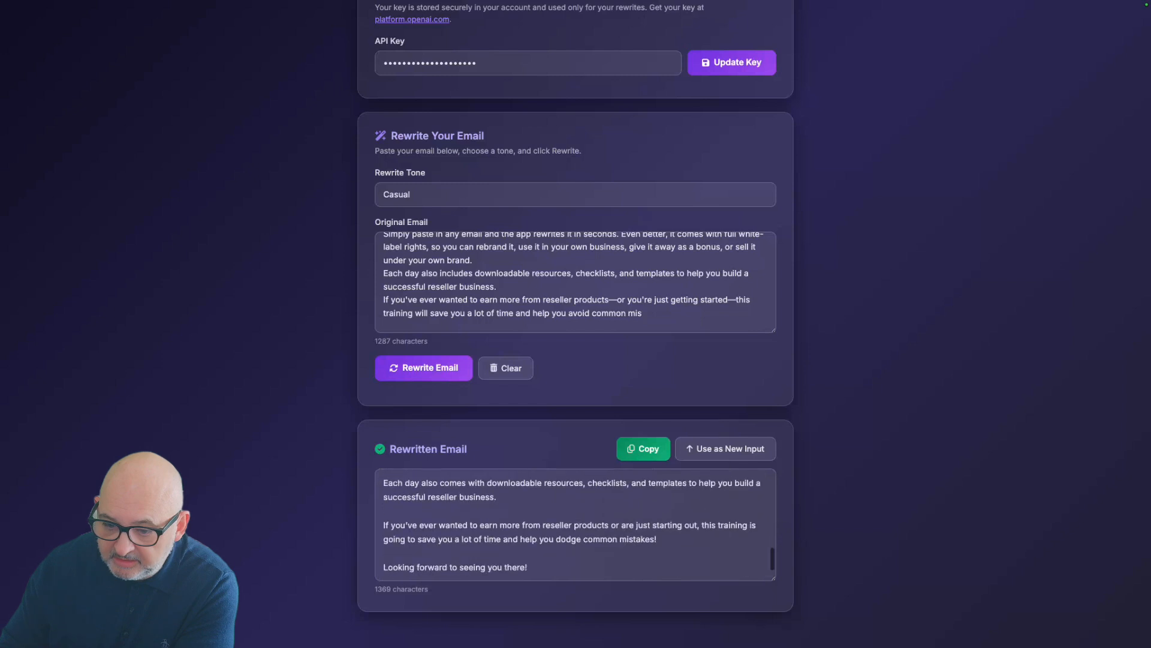
{"action": "scroll", "coordinate": [576, 282], "scroll_direction": "up", "scroll_amount": 10}
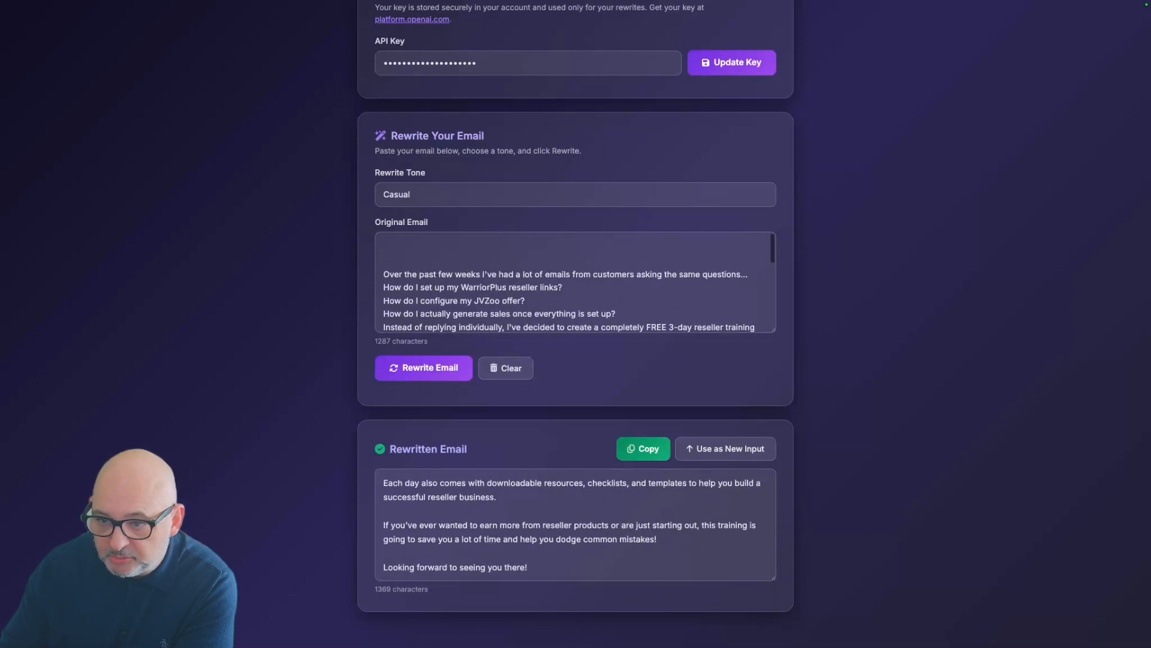
{"action": "scroll", "coordinate": [163, 643], "scroll_direction": "up", "scroll_amount": 2}
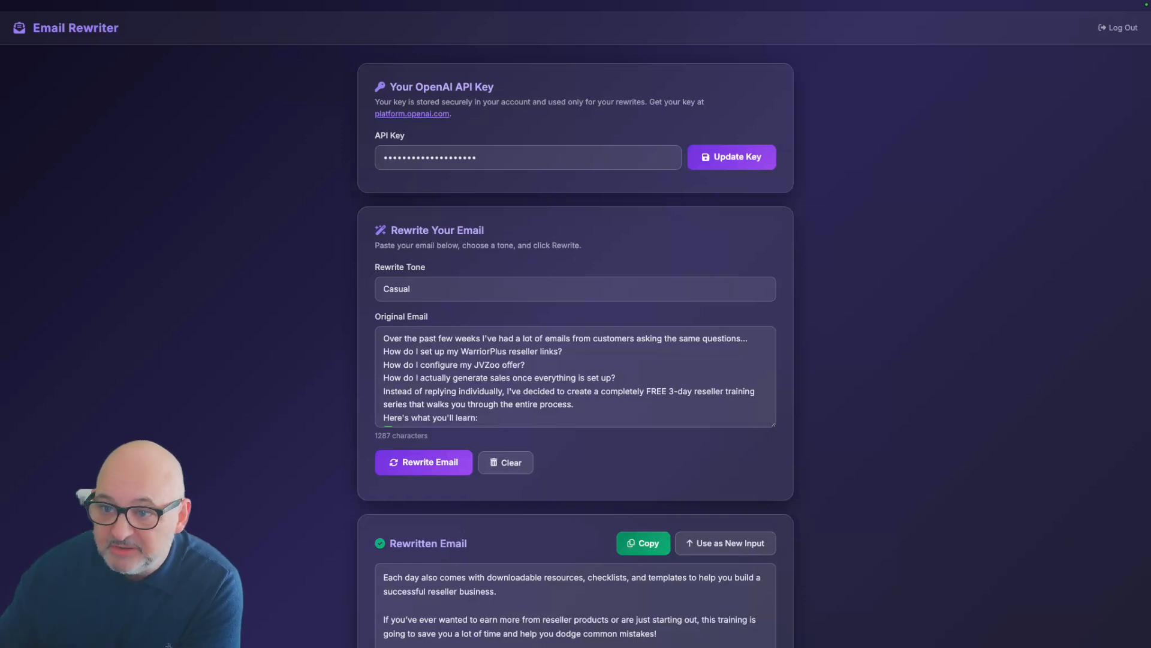
- Switch to the app's admin area and view the autoresponder and webinar integrations
{"action": "mouse_move", "coordinate": [600, 2]}
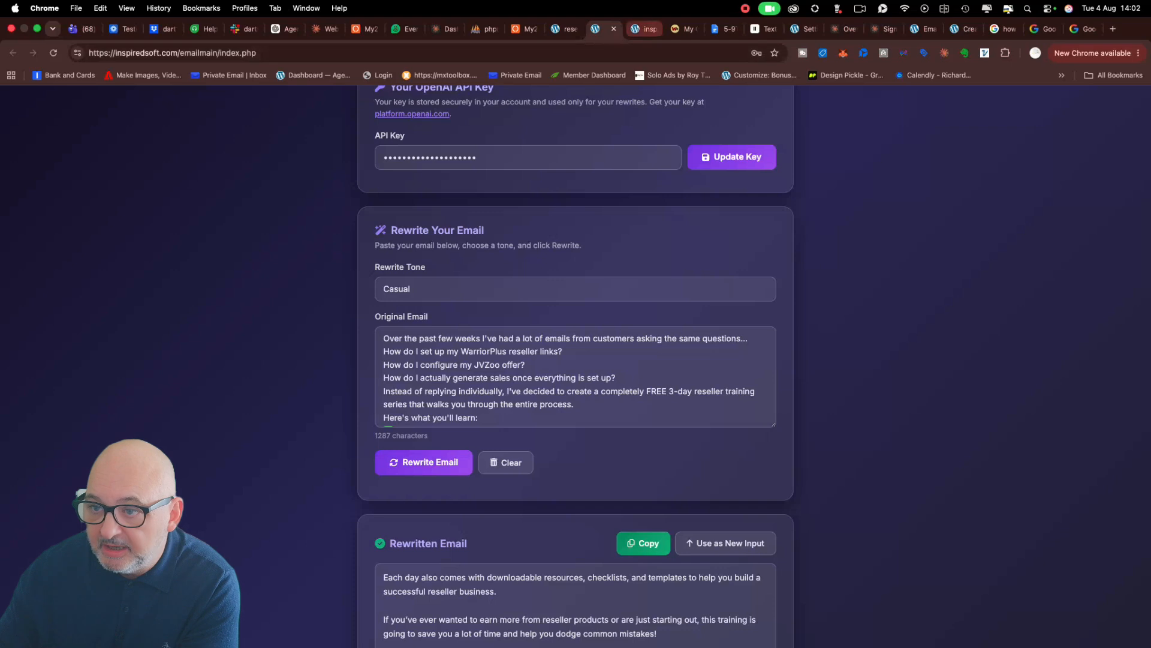
{"action": "left_click", "coordinate": [645, 29]}
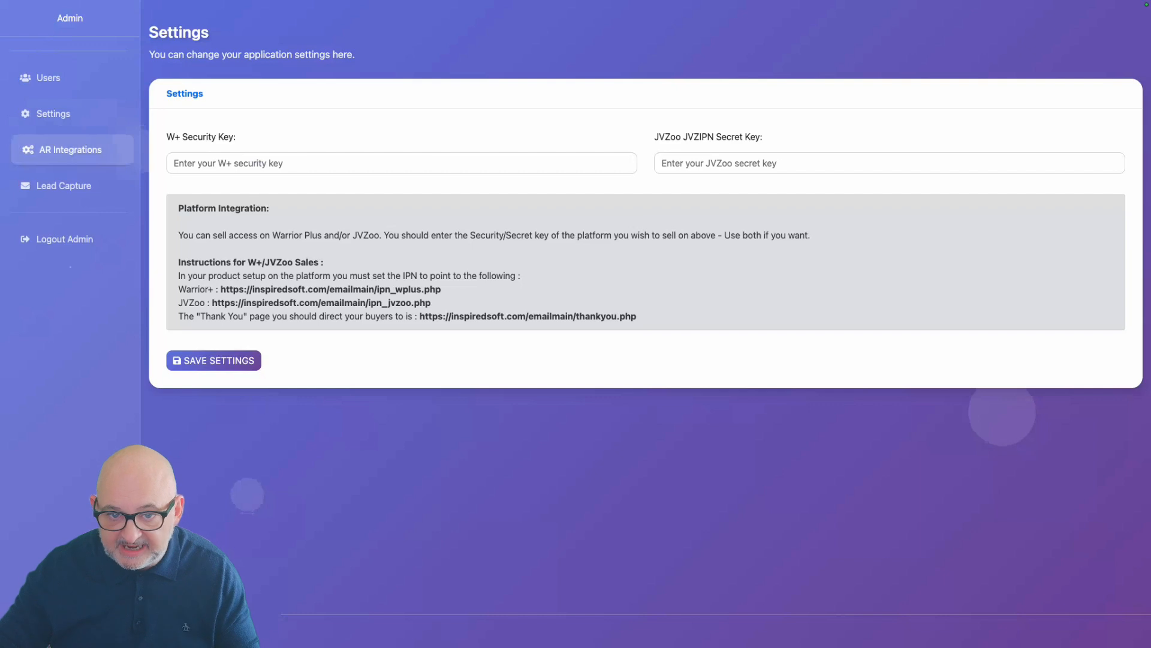
{"action": "left_click", "coordinate": [67, 149]}
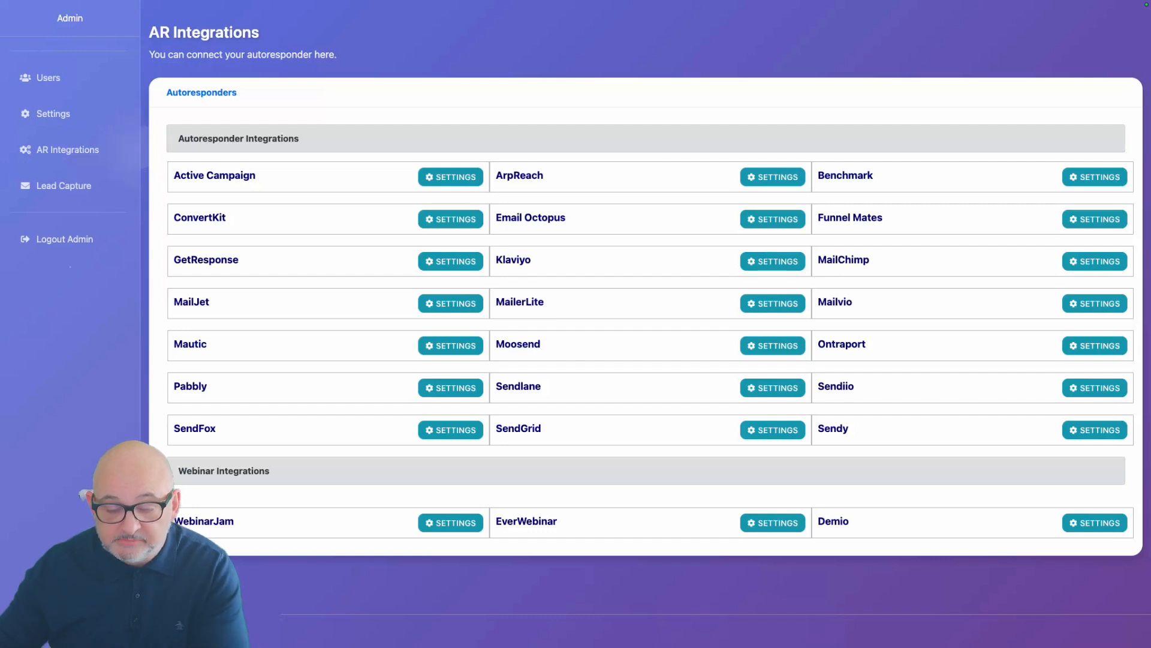
- Examine the lead capture settings, including the autoresponder choices, Zapier webhook field and webinar choices
{"action": "left_click", "coordinate": [63, 186]}
{"action": "left_click", "coordinate": [238, 153]}
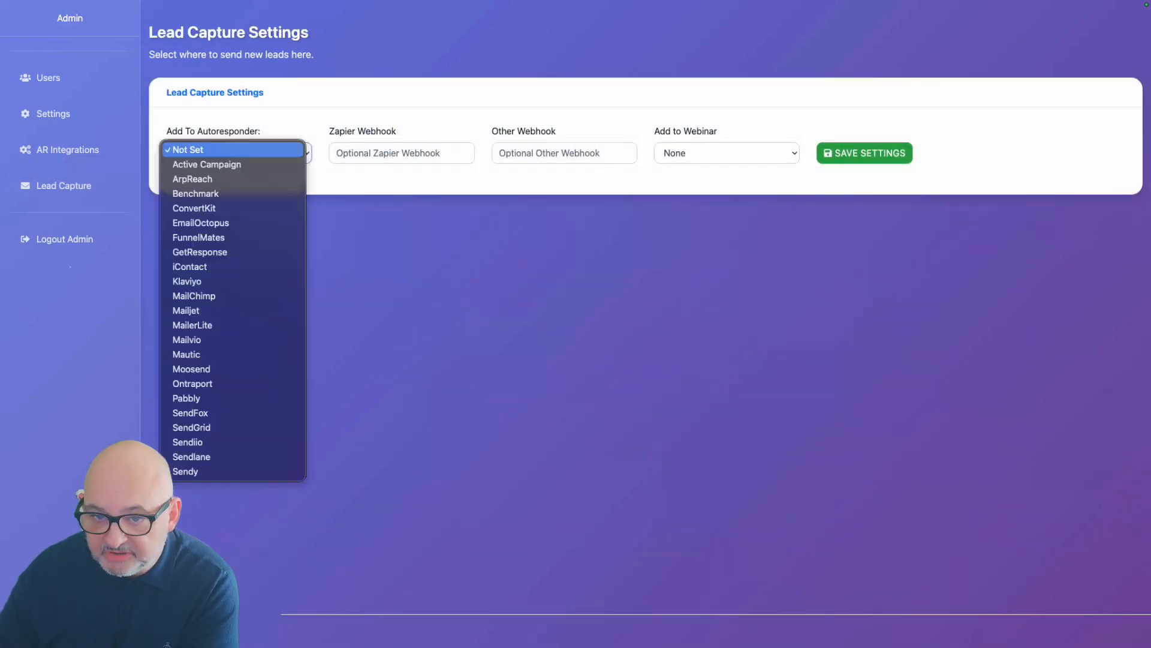
{"action": "left_click", "coordinate": [354, 206]}
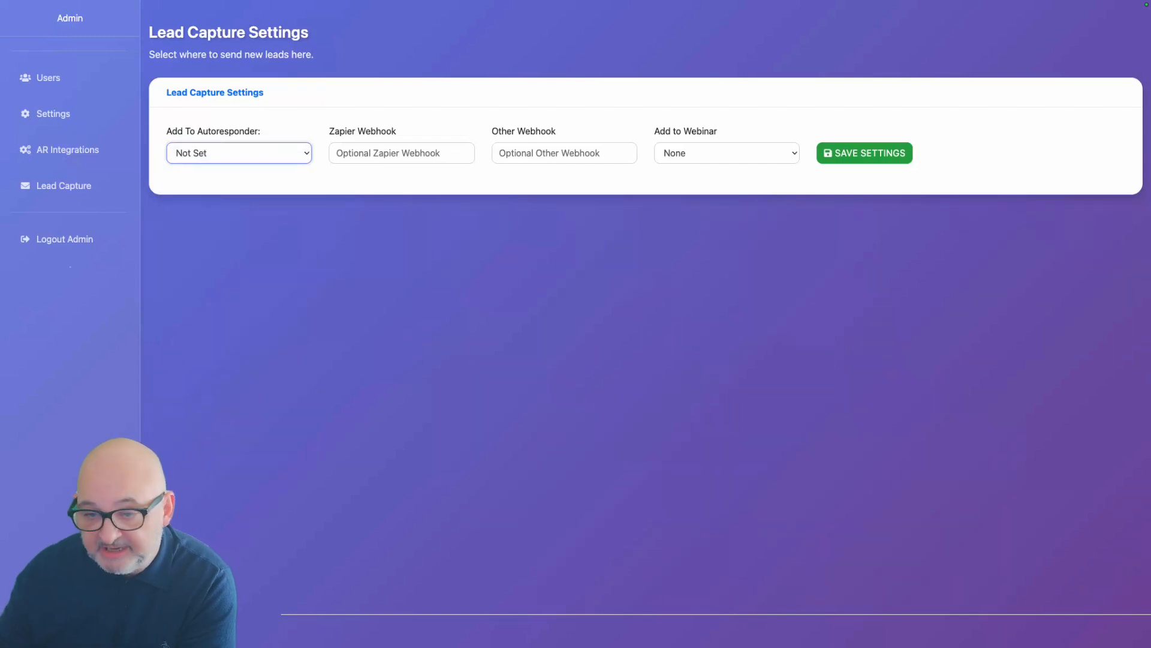
{"action": "left_click", "coordinate": [402, 153]}
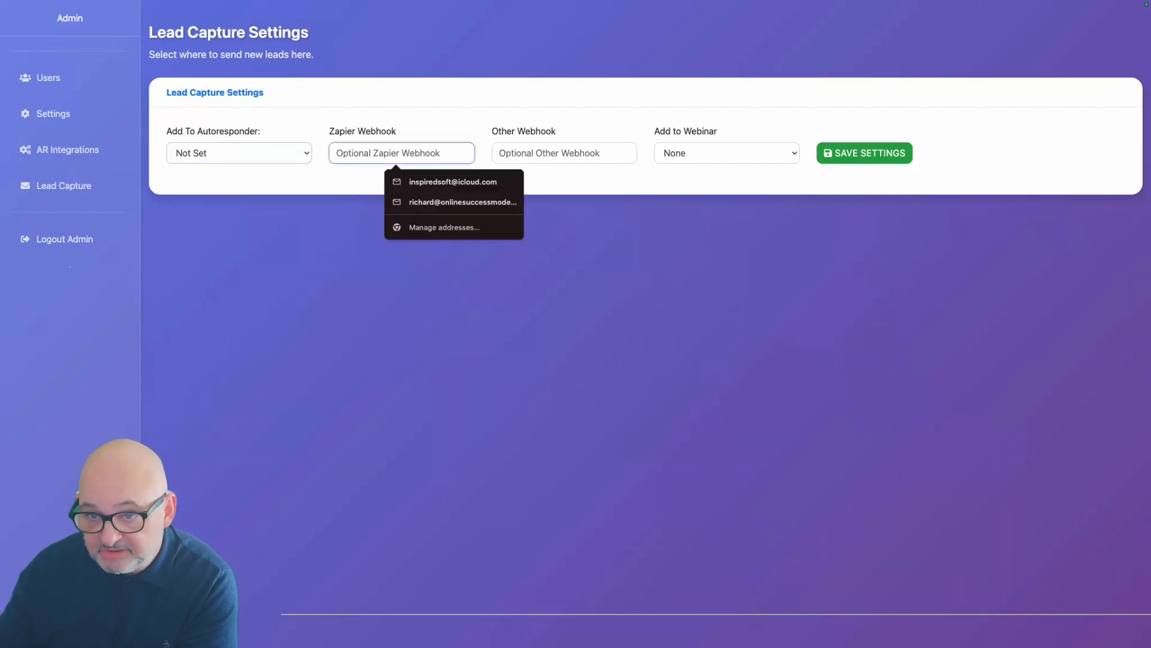
{"action": "left_click", "coordinate": [402, 270]}
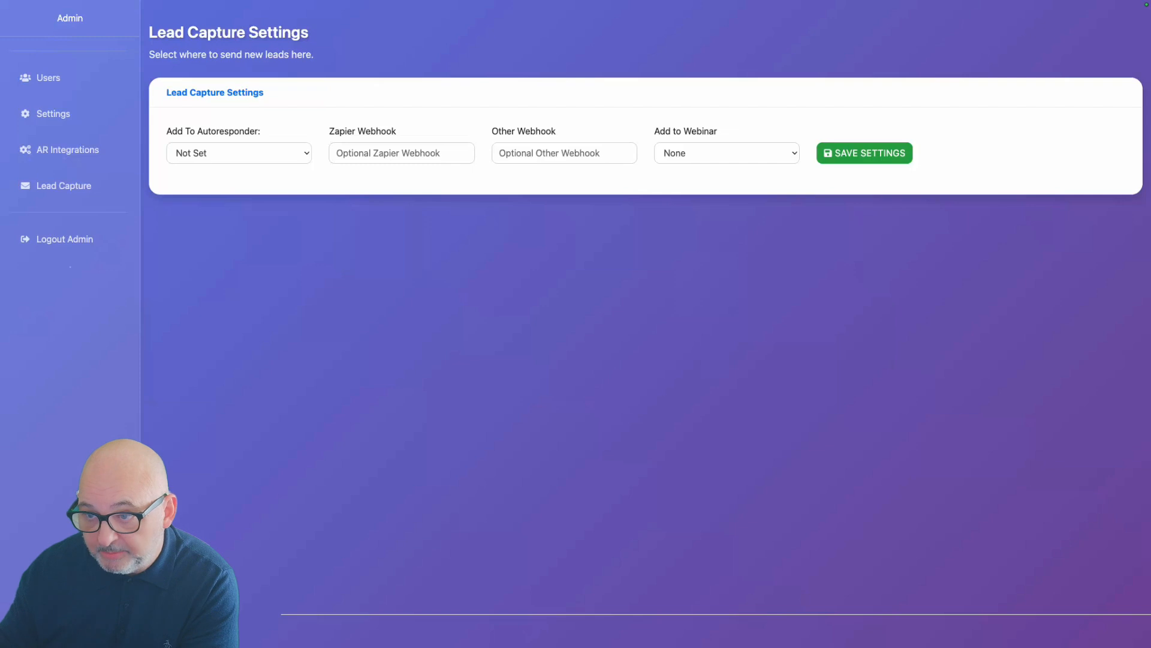
{"action": "left_click", "coordinate": [727, 152]}
{"action": "left_click", "coordinate": [727, 151]}
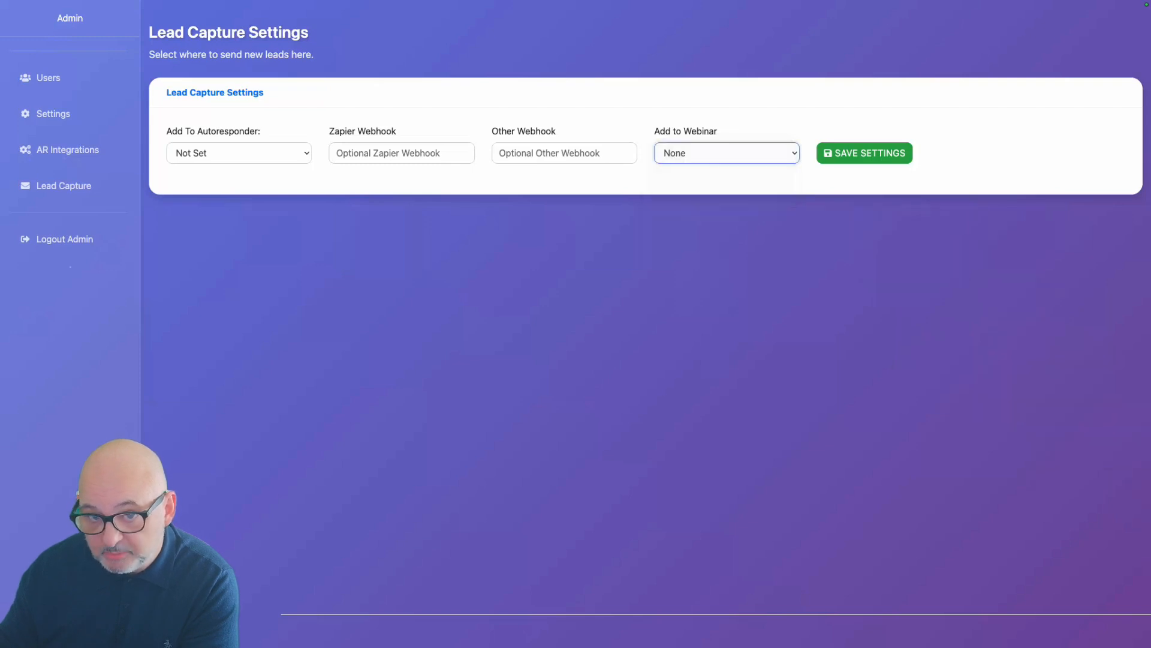
- Open the application settings and highlight the W+ Security Key label and the Warrior+ IPN URL
{"action": "left_click", "coordinate": [56, 114]}
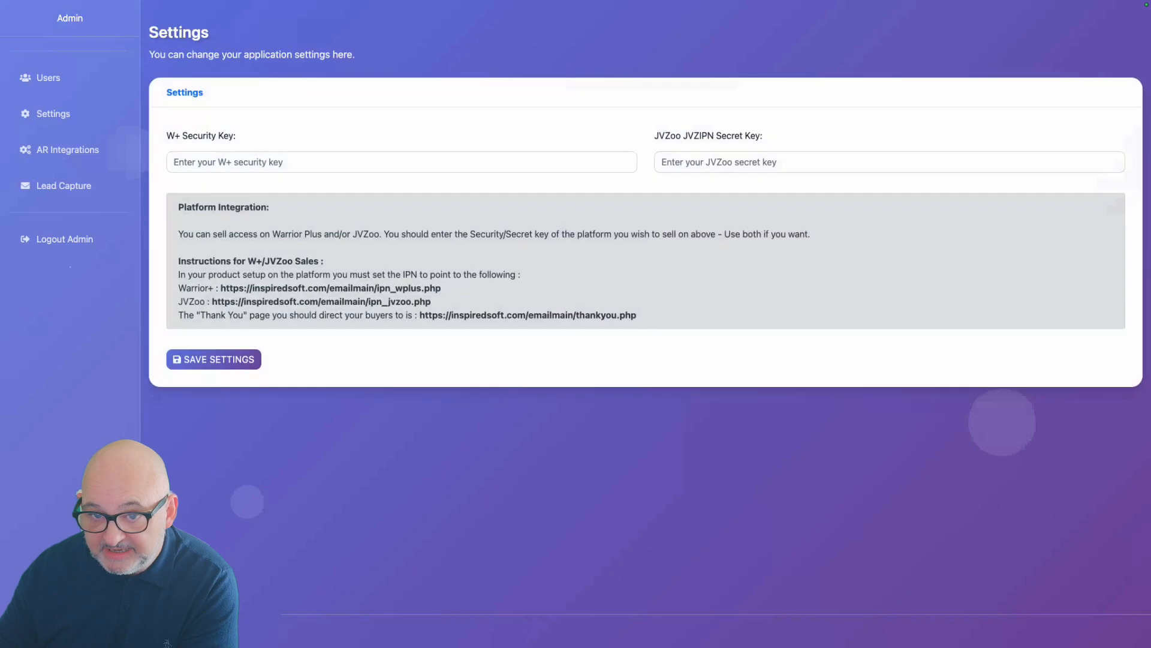
{"action": "left_click_drag", "start_coordinate": [237, 135], "coordinate": [166, 136]}
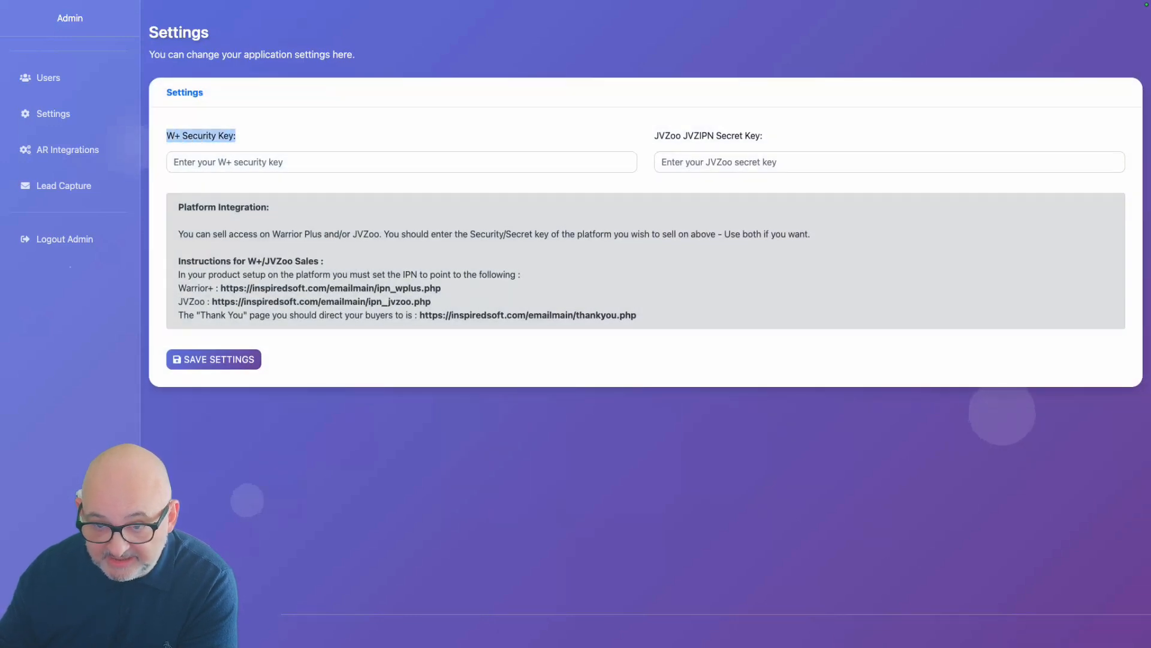
{"action": "left_click_drag", "start_coordinate": [441, 288], "coordinate": [220, 288]}
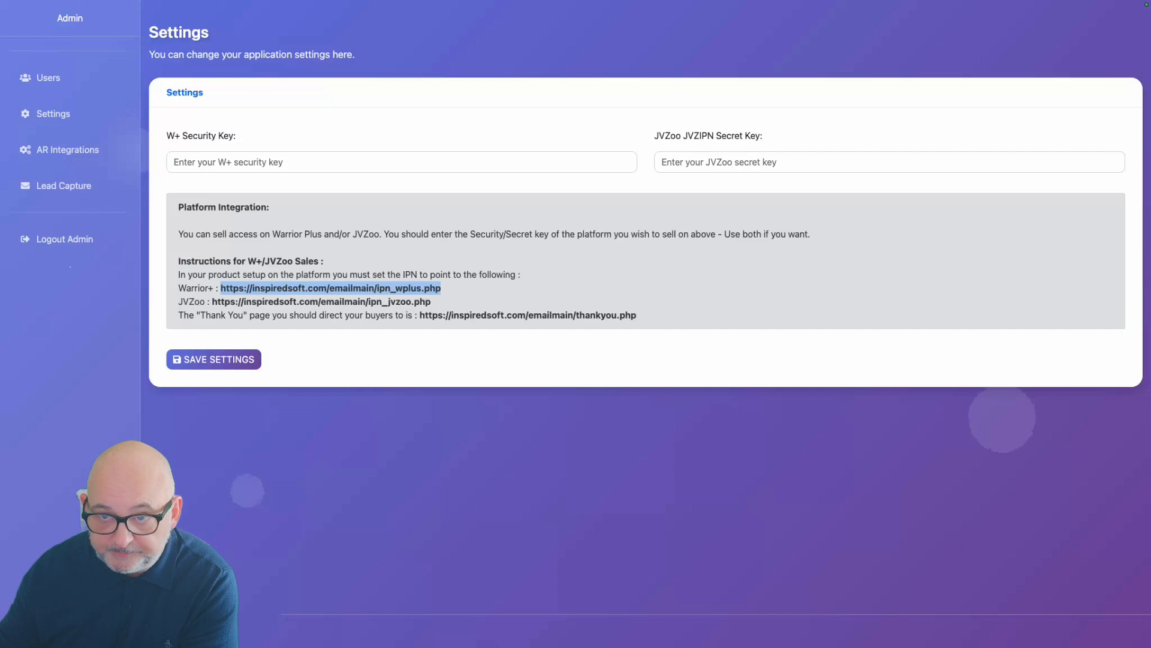
- Switch to the WarriorPlus vendor offers page and start a new offer titled "Email Revive"
{"action": "mouse_move", "coordinate": [678, 1]}
{"action": "left_click", "coordinate": [683, 29]}
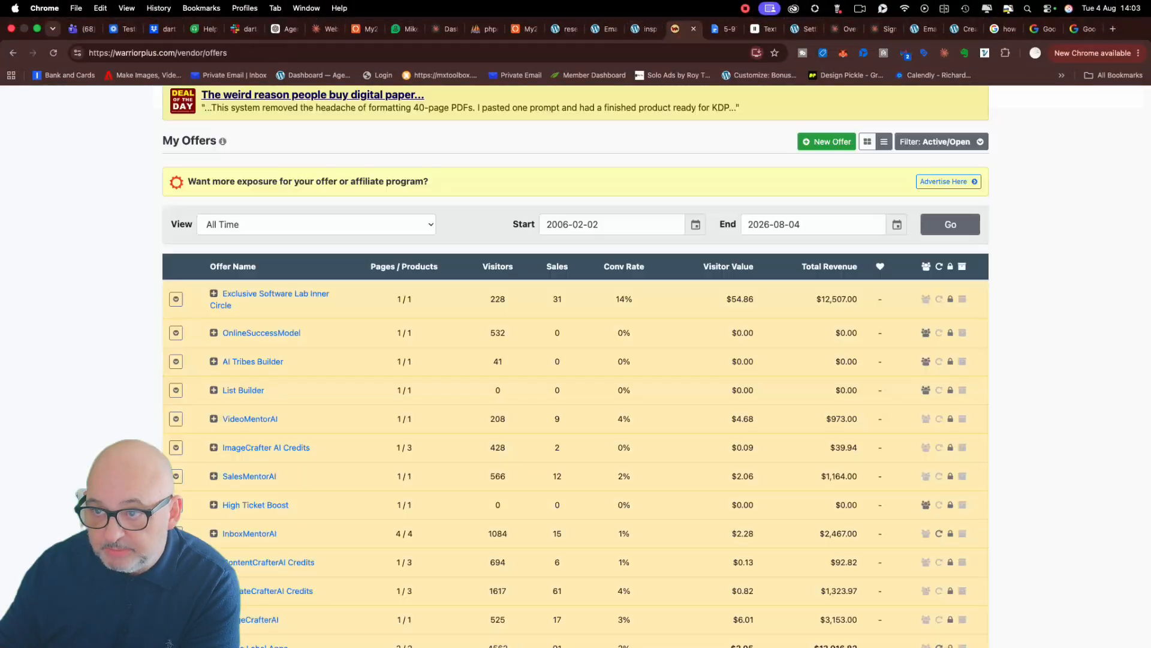
{"action": "left_click", "coordinate": [827, 142]}
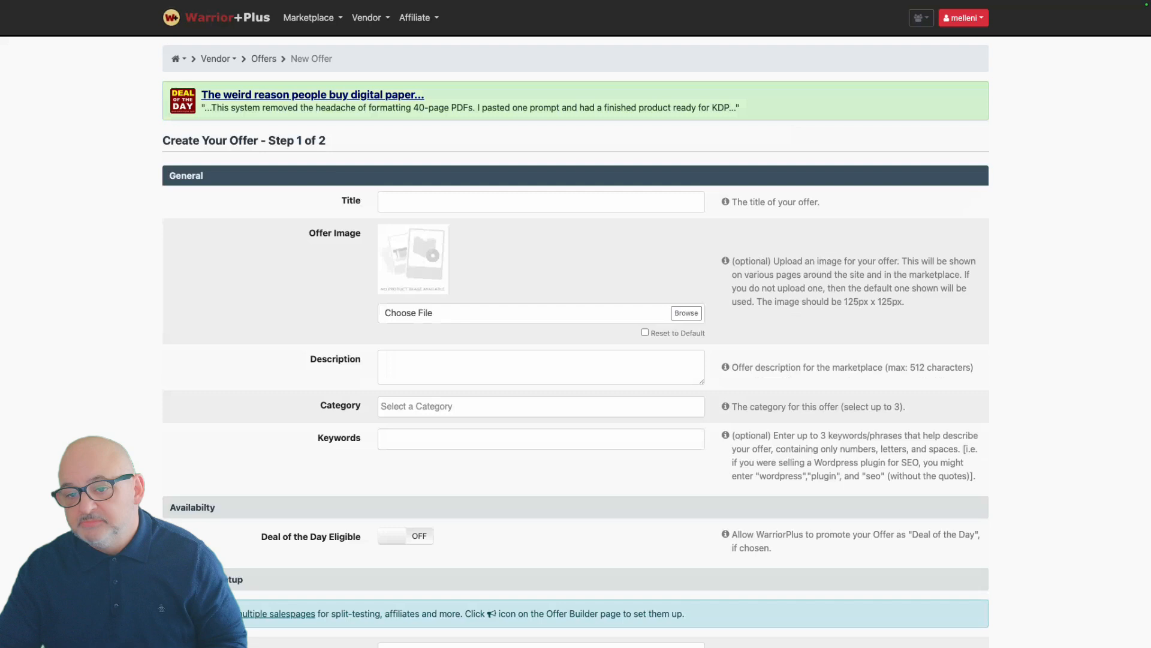
{"action": "left_click", "coordinate": [541, 202]}
{"action": "type", "text": "Ema"}
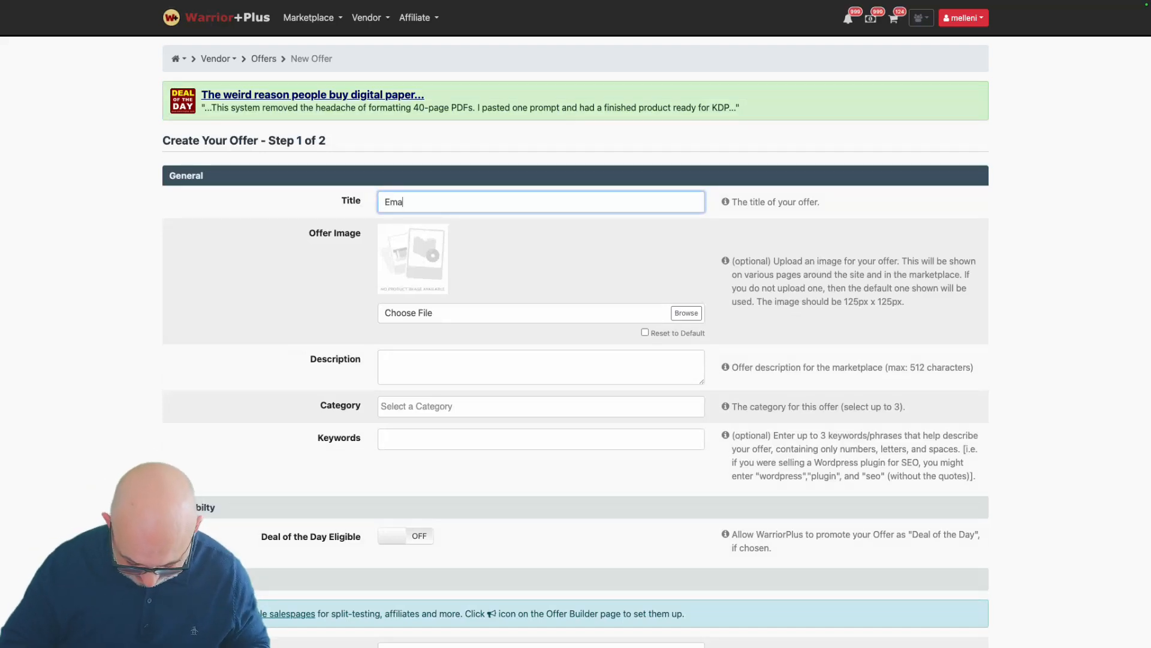
{"action": "type", "text": "il Revive"}
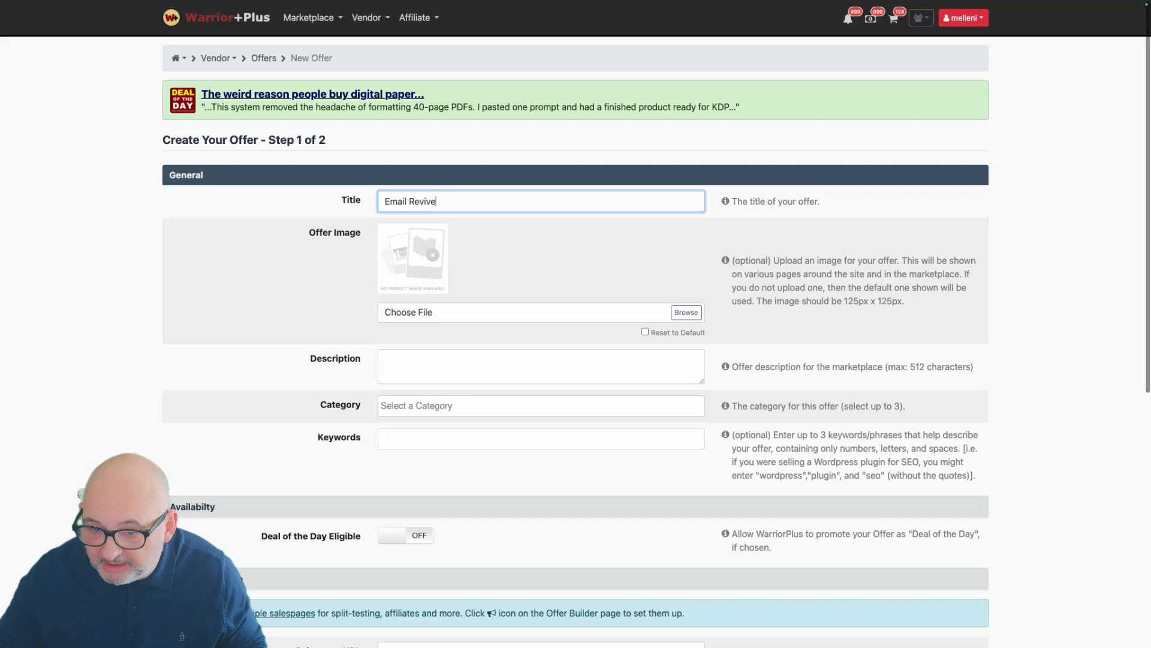
- Enter "Email rewriter" as the new offer's description
{"action": "scroll", "coordinate": [540, 246], "scroll_direction": "down", "scroll_amount": 2}
{"action": "left_click", "coordinate": [541, 246]}
{"action": "type", "text": "Em"}
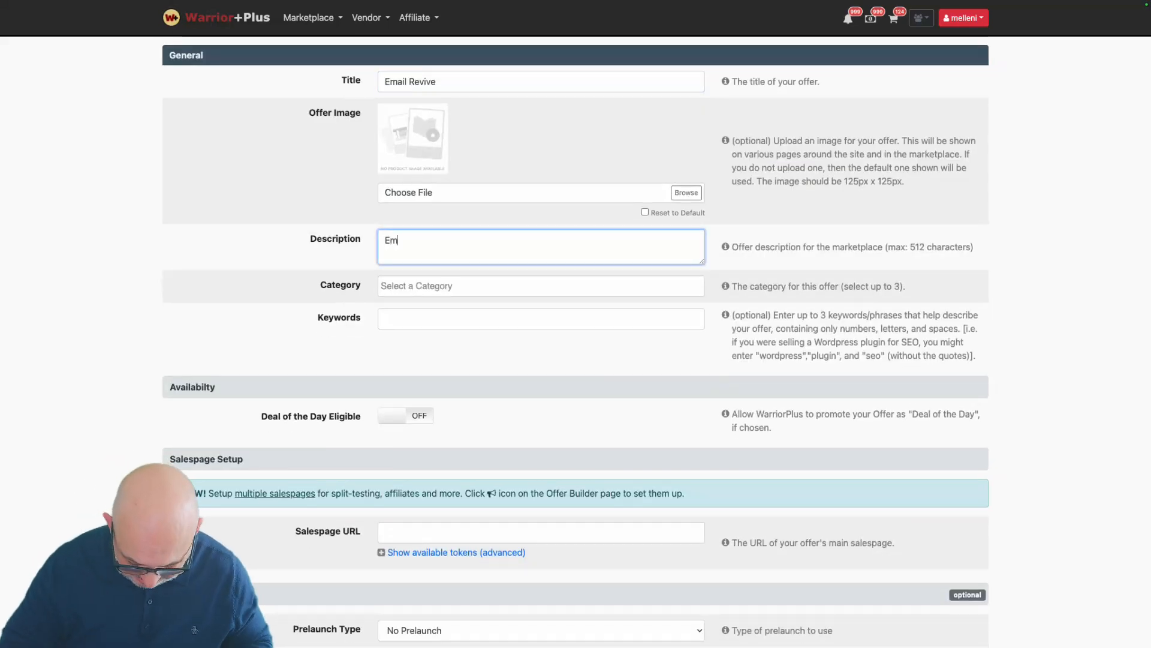
{"action": "type", "text": "ail rewriter"}
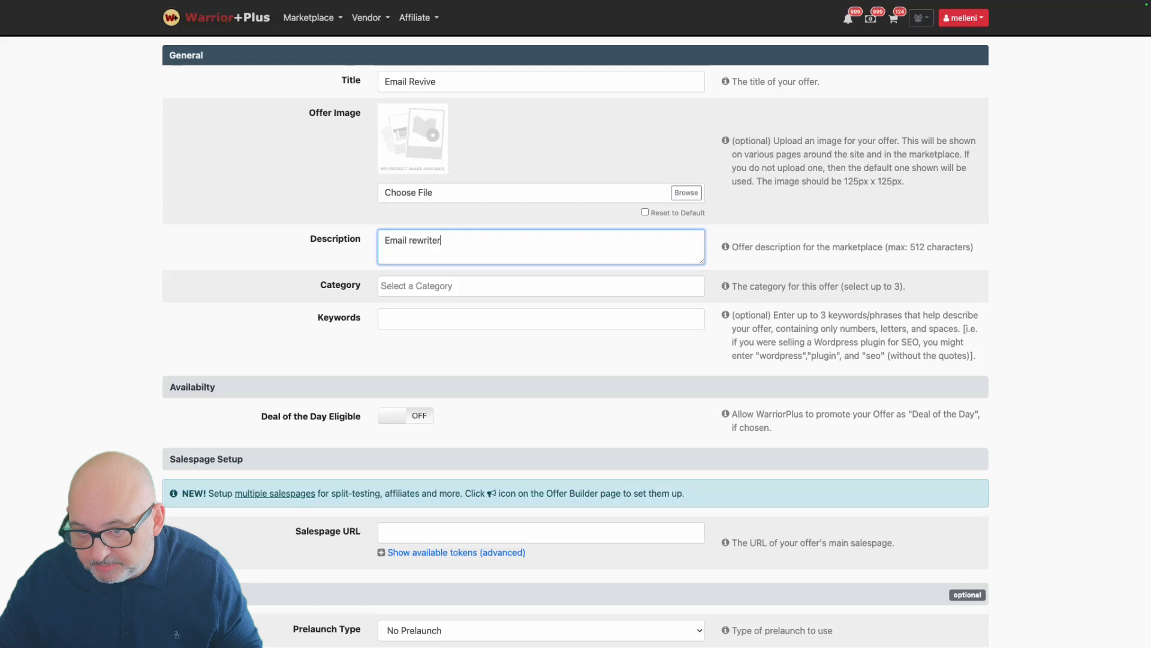
- Set the offer's category to Email Marketing under Marketing Education
{"action": "key", "text": "Tab"}
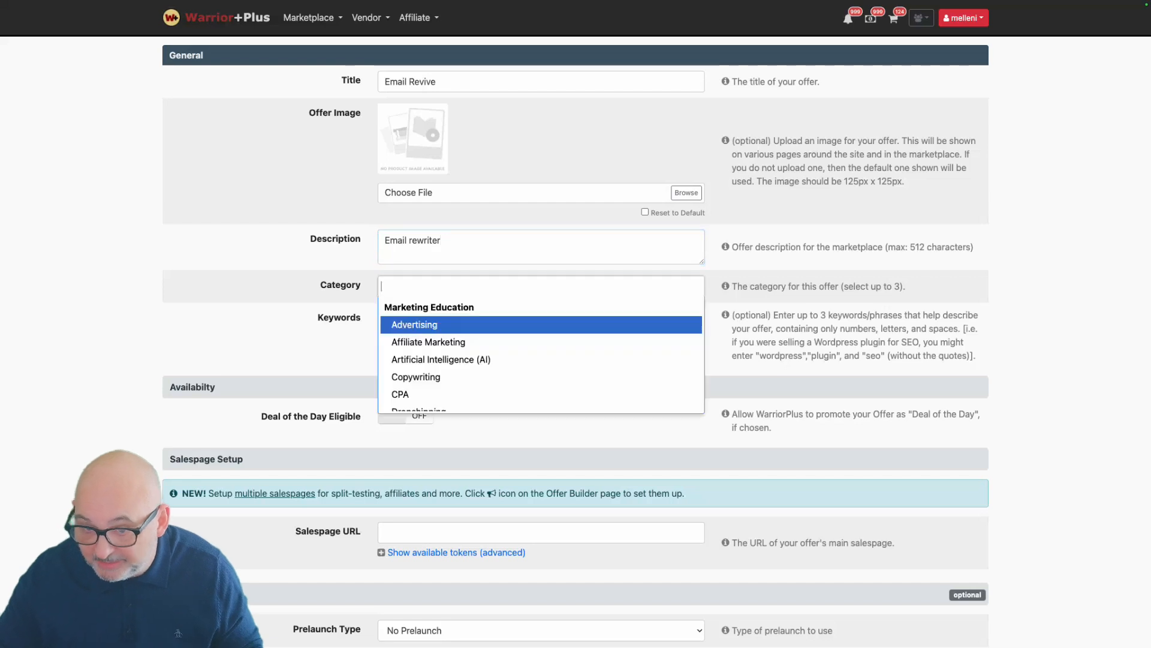
{"action": "type", "text": "email"}
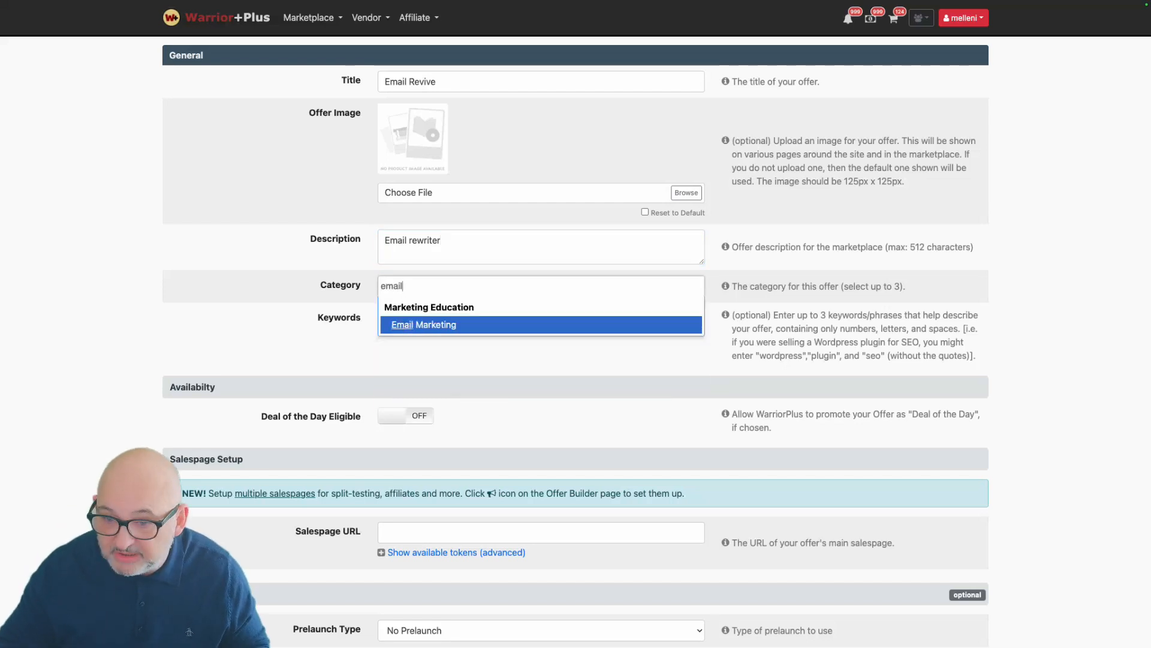
{"action": "key", "text": "Return"}
- Add the suggested keywords "Artifial Intelligence" and "Email Marketing" to the offer
{"action": "key", "text": "Tab"}
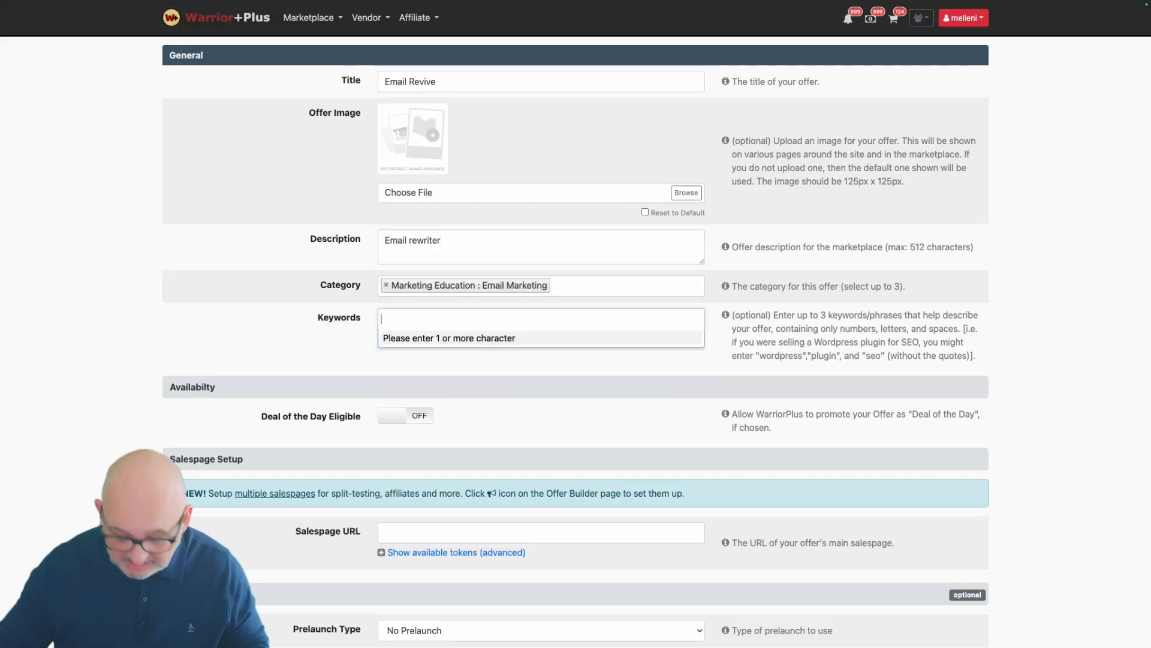
{"action": "type", "text": "artif"}
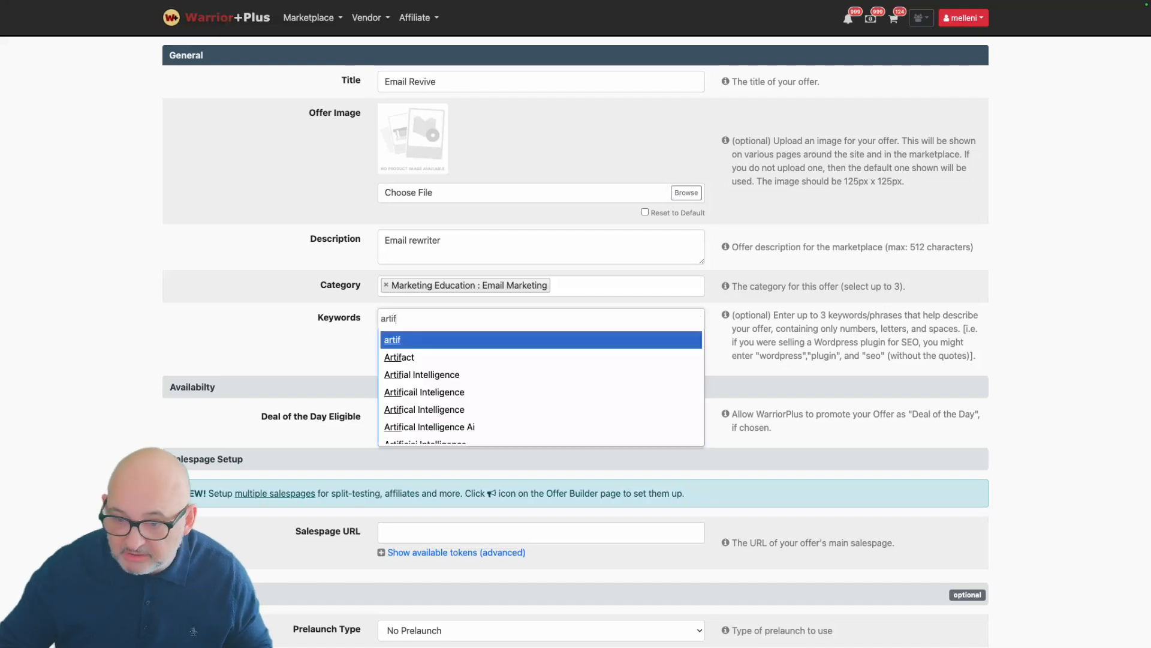
{"action": "key", "text": "Down"}
{"action": "key", "text": "Down"}
{"action": "key", "text": "Return"}
{"action": "type", "text": "email"}
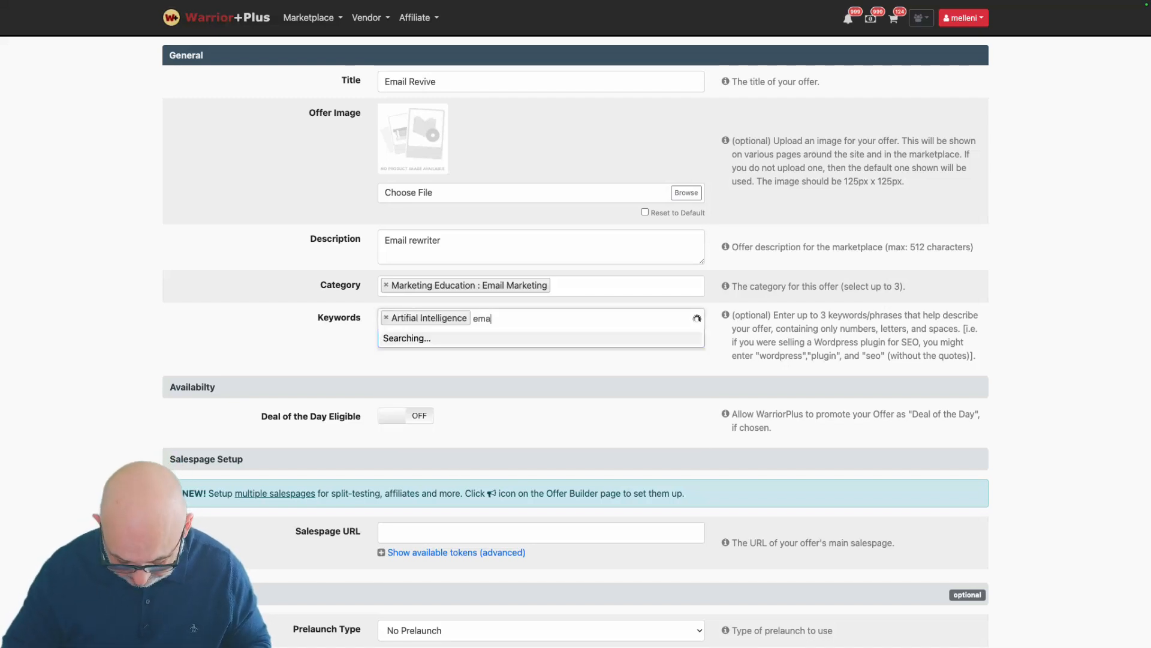
{"action": "key", "text": "Down"}
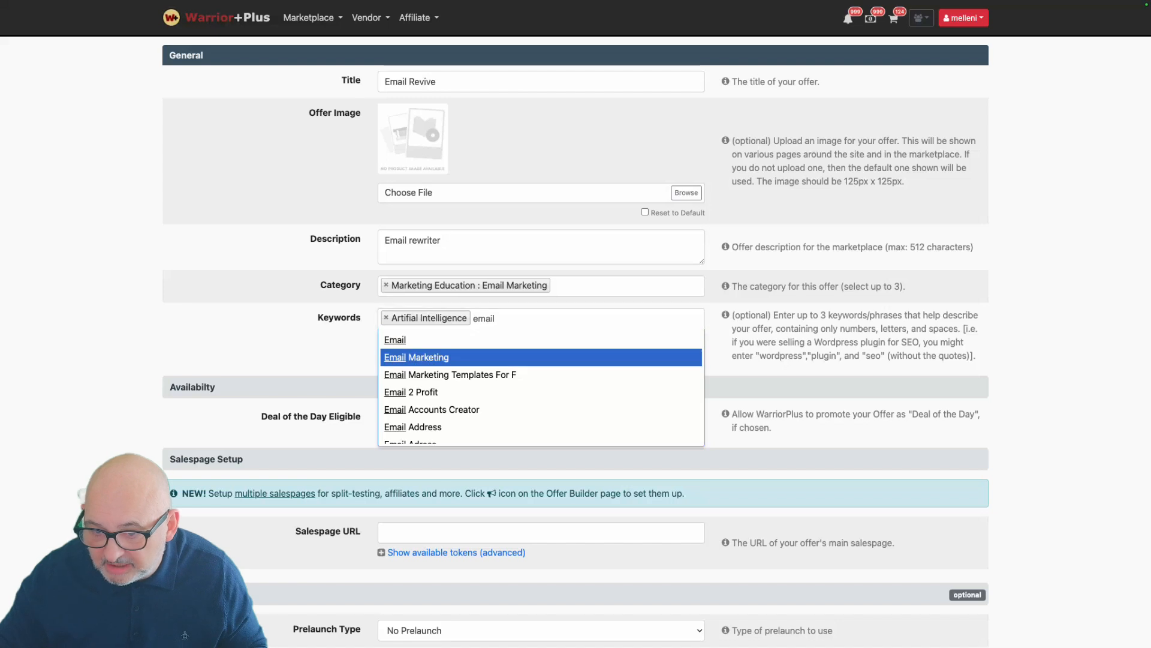
{"action": "key", "text": "Return"}
- Add "Email Affiliate Marketing" as the offer's third keyword from the suggestions for "email"
{"action": "type", "text": "email"}
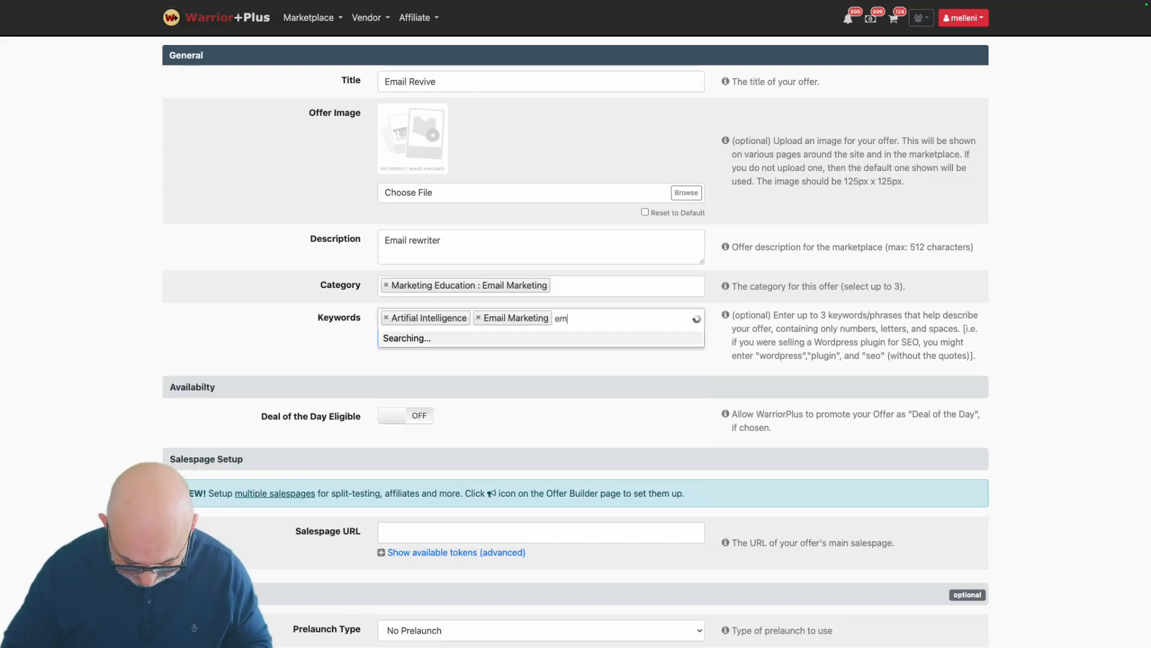
{"action": "key", "text": "Down"}
{"action": "key", "text": "Down"}
{"action": "key", "text": "Down"}
{"action": "key", "text": "Down"}
{"action": "key", "text": "Down"}
{"action": "key", "text": "Down"}
{"action": "key", "text": "Down"}
{"action": "key", "text": "Down"}
{"action": "key", "text": "Down"}
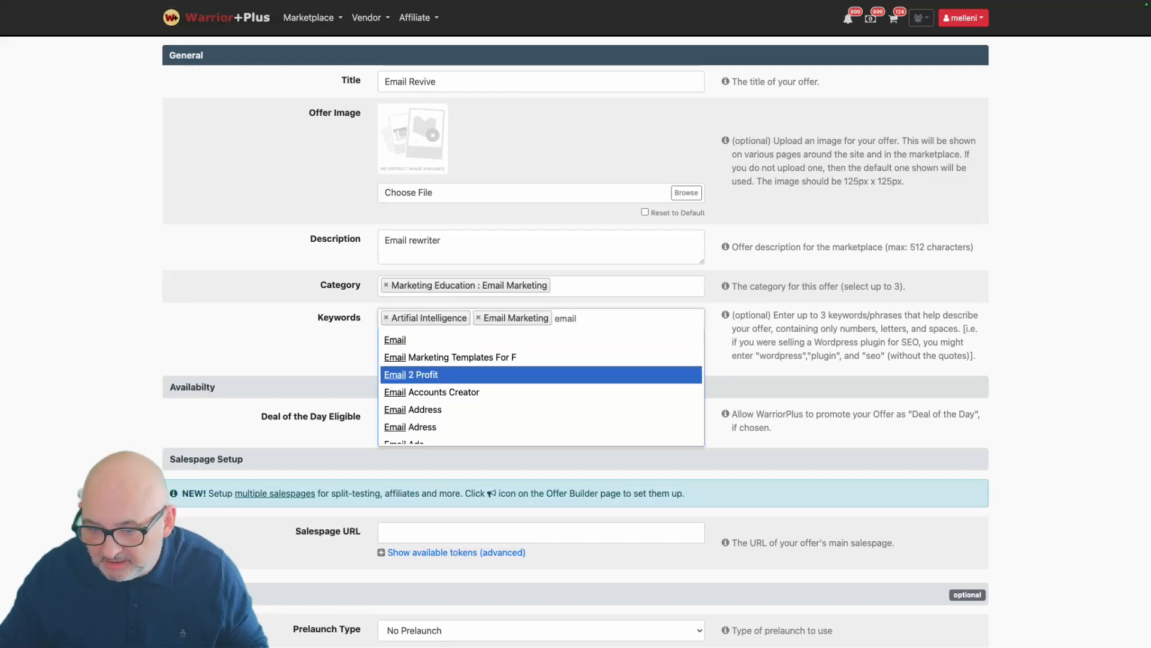
{"action": "key", "text": "Up"}
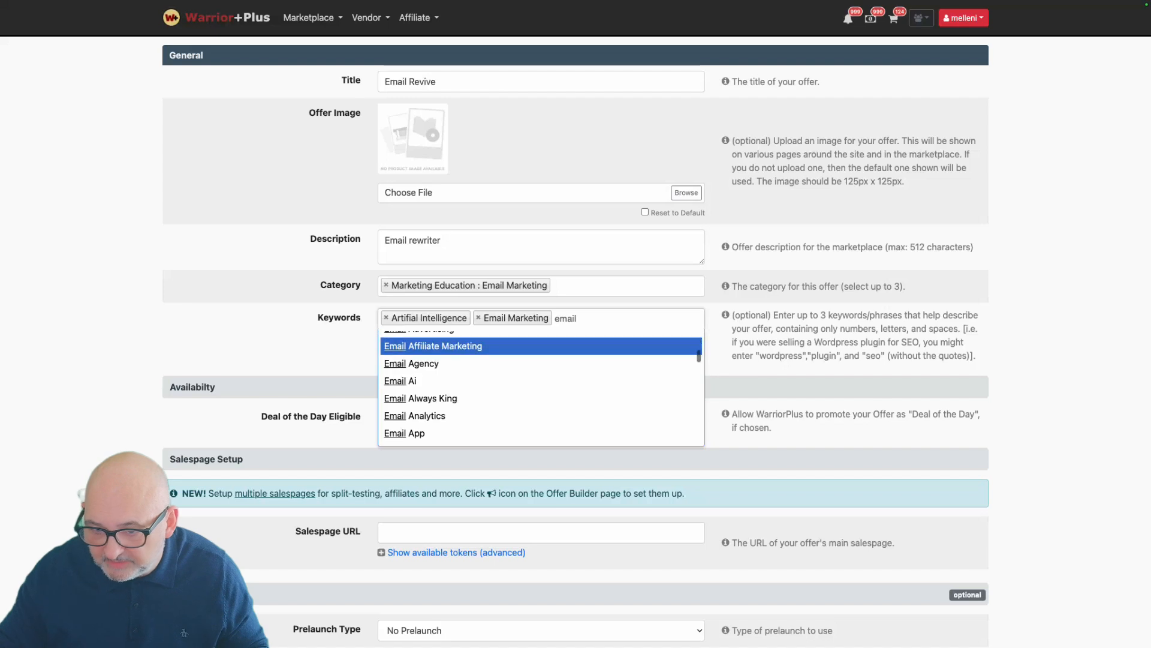
{"action": "key", "text": "Return"}
{"action": "scroll", "coordinate": [186, 633], "scroll_direction": "down", "scroll_amount": 3}
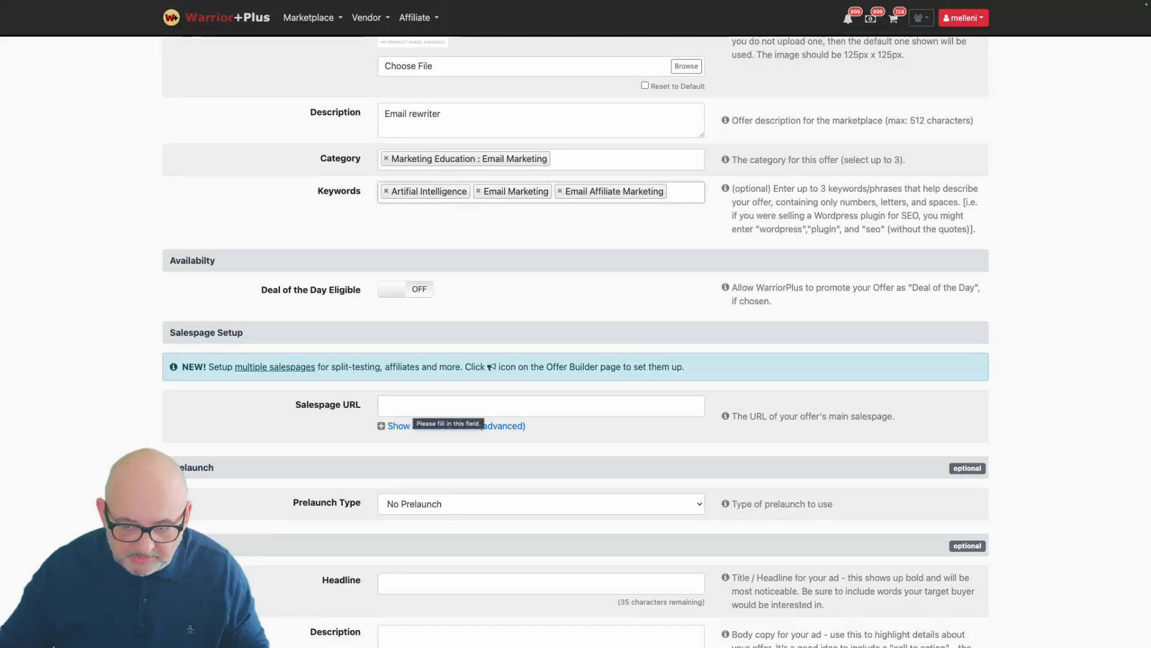
{"action": "key", "text": "Tab"}
{"action": "type", "text": "ht"}
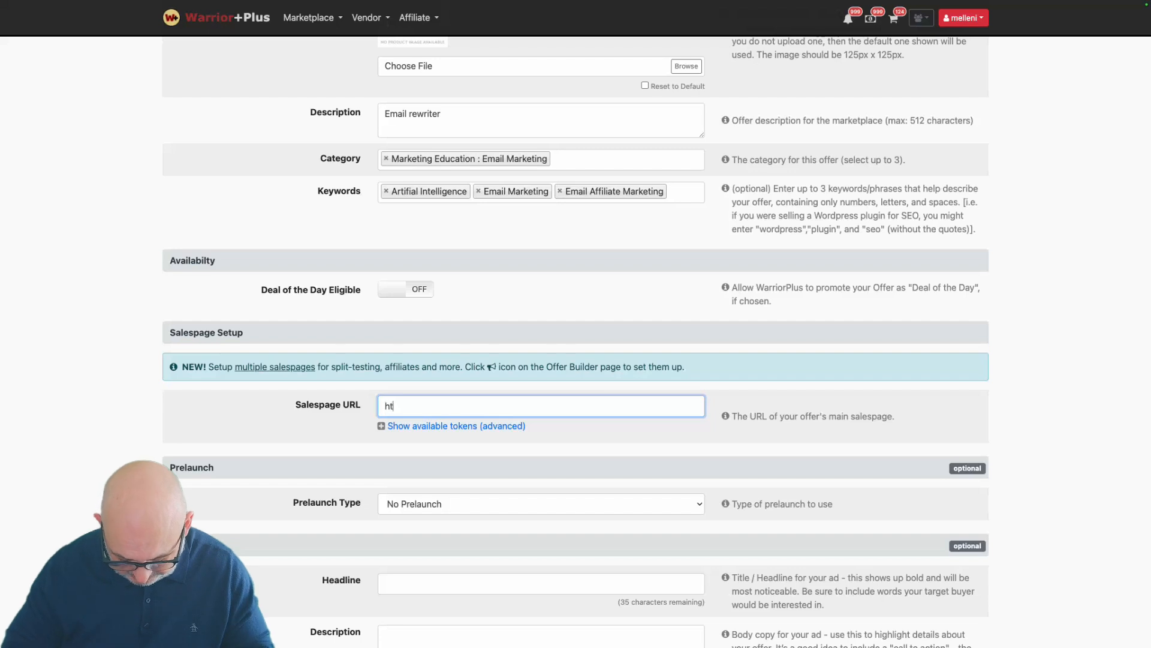
{"action": "type", "text": "tps://"}
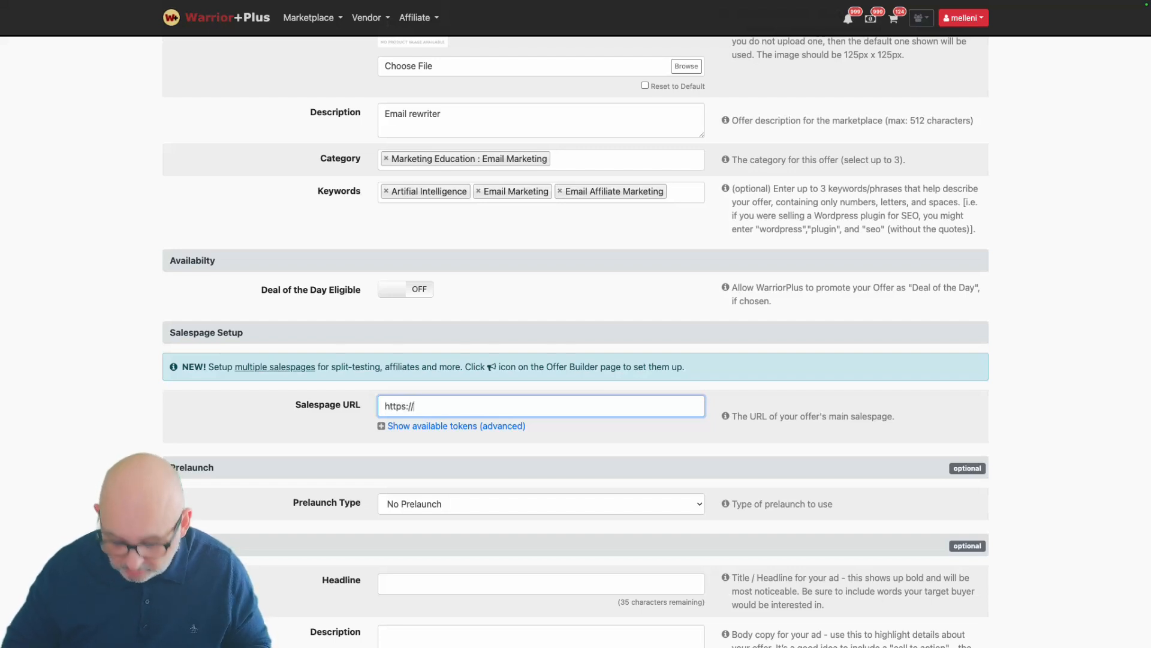
{"action": "type", "text": "inspireds"}
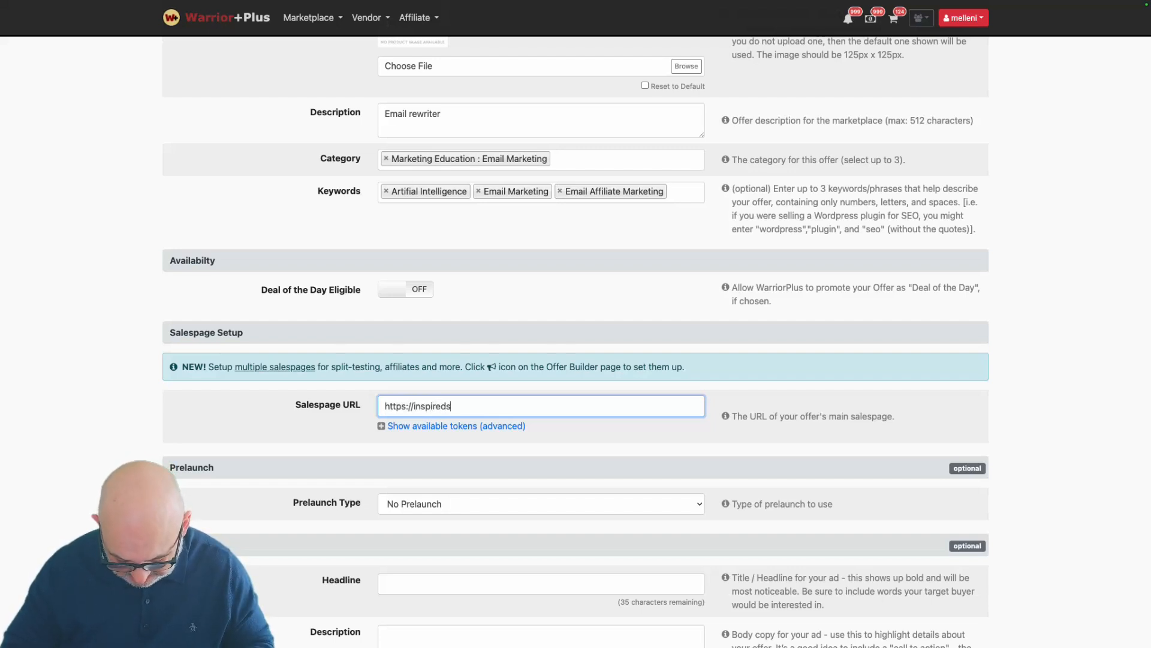
{"action": "type", "text": "oft.com"}
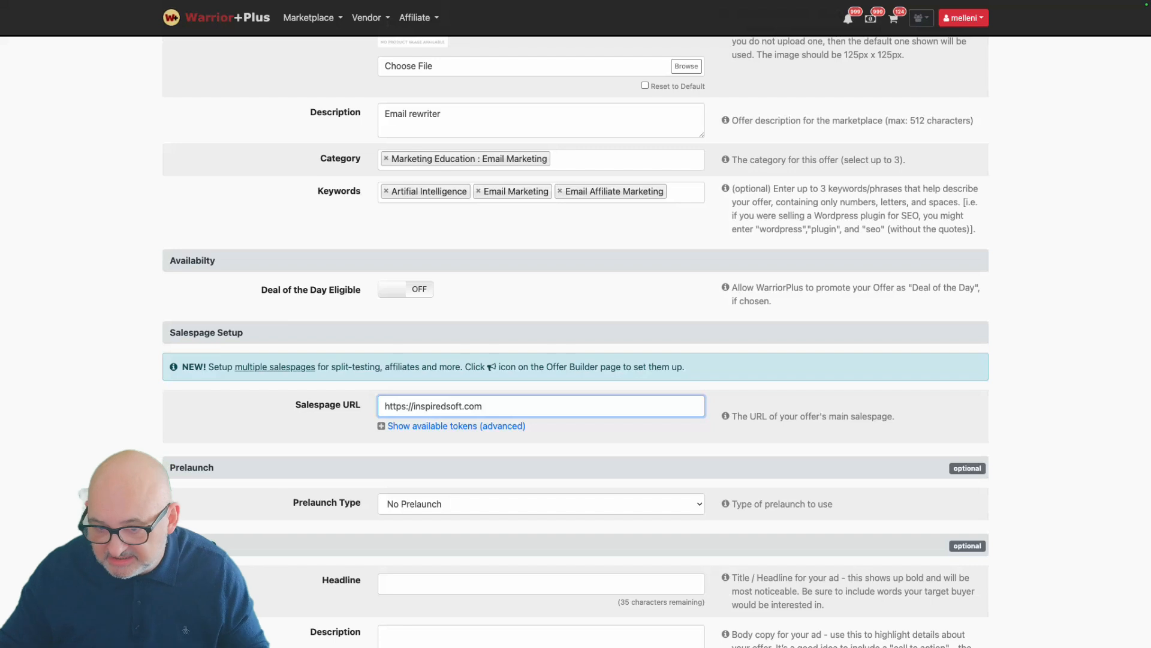
- Create the offer, accepting the default checkout, tracking and affiliate settings in its second setup stage
{"action": "scroll", "coordinate": [181, 630], "scroll_direction": "down", "scroll_amount": 3}
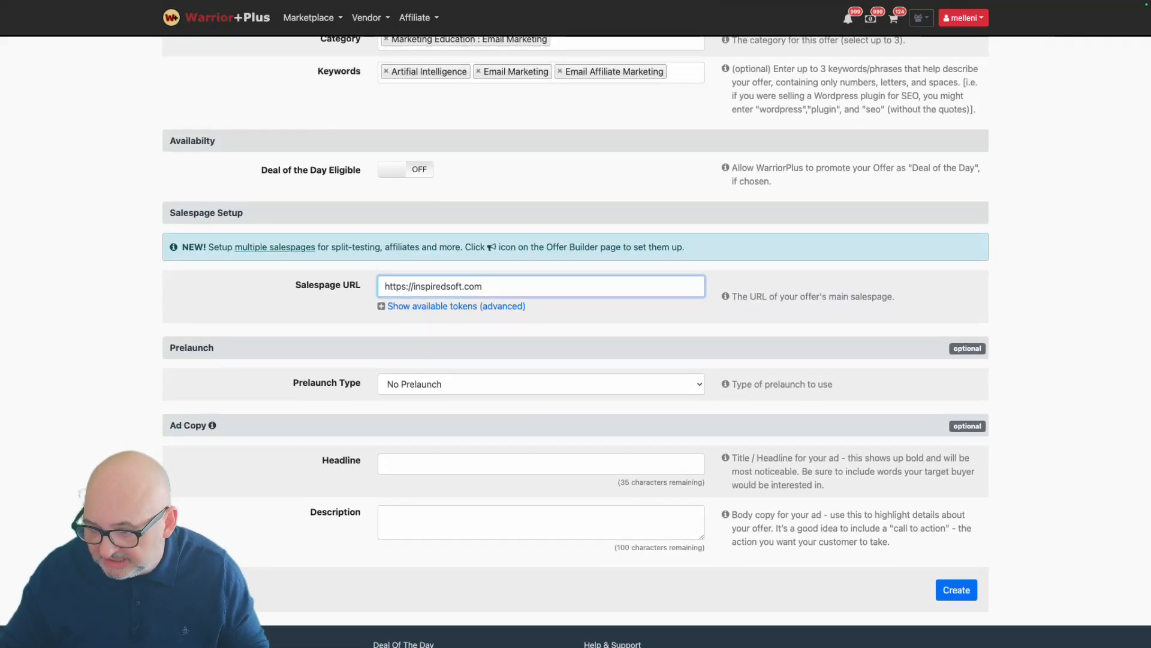
{"action": "left_click", "coordinate": [957, 590]}
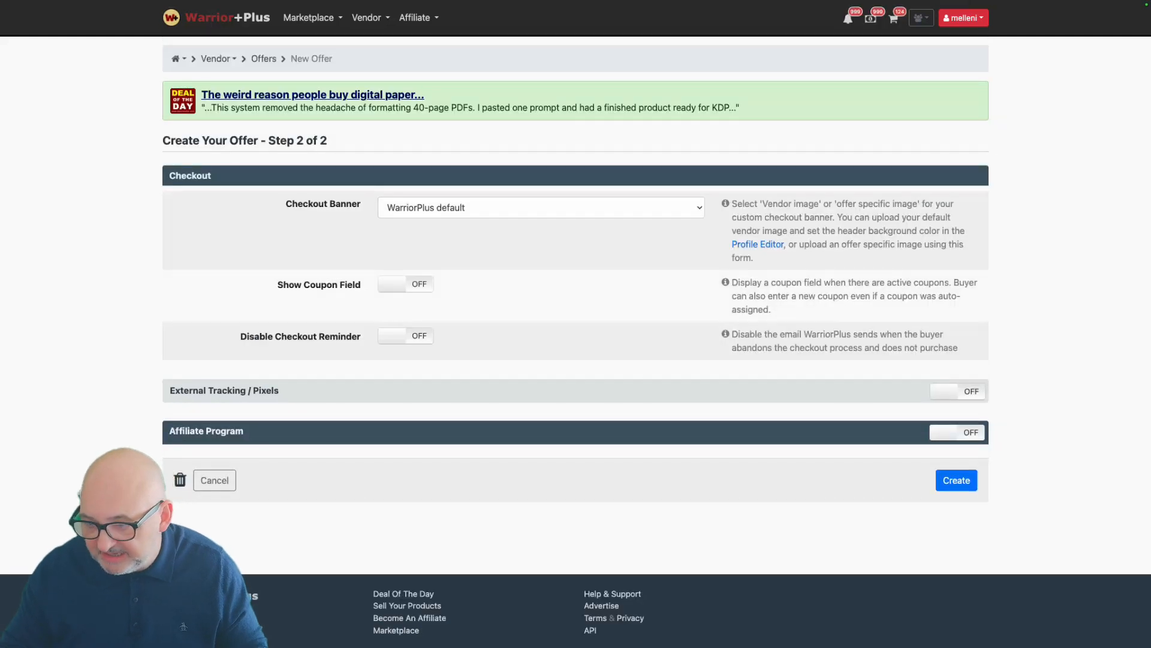
{"action": "left_click", "coordinate": [956, 480]}
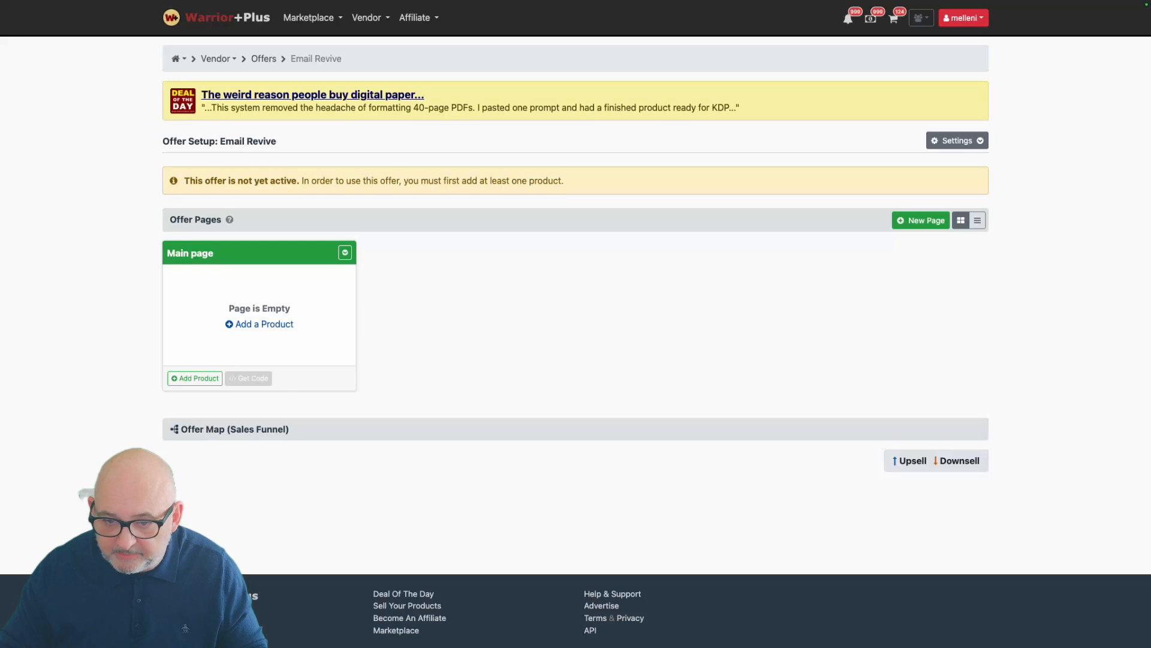
- Start a new product for the offer's main page and name it "Email Revive"
{"action": "left_click", "coordinate": [260, 324]}
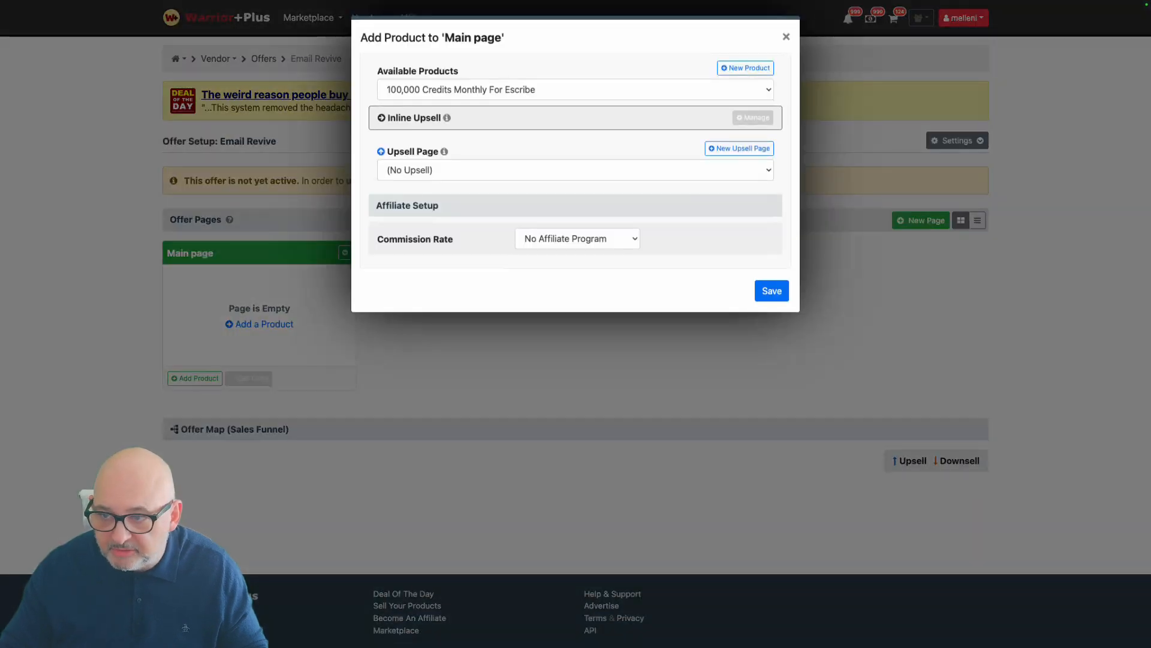
{"action": "left_click", "coordinate": [746, 68]}
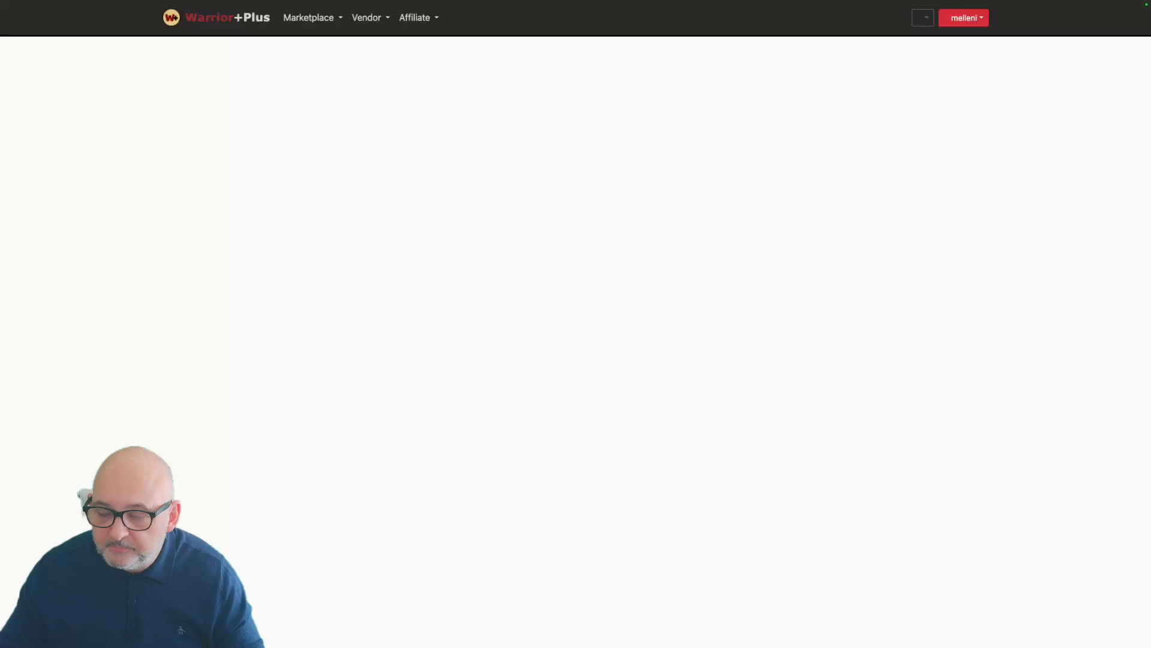
{"action": "type", "text": "E"}
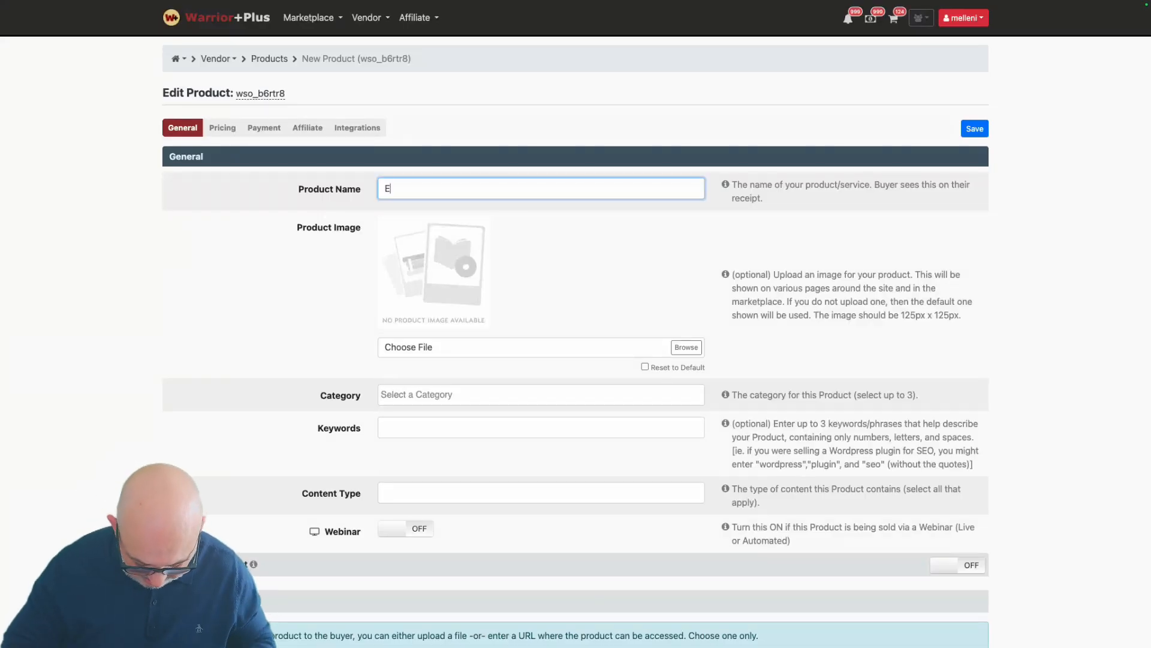
{"action": "type", "text": "mail Revi"}
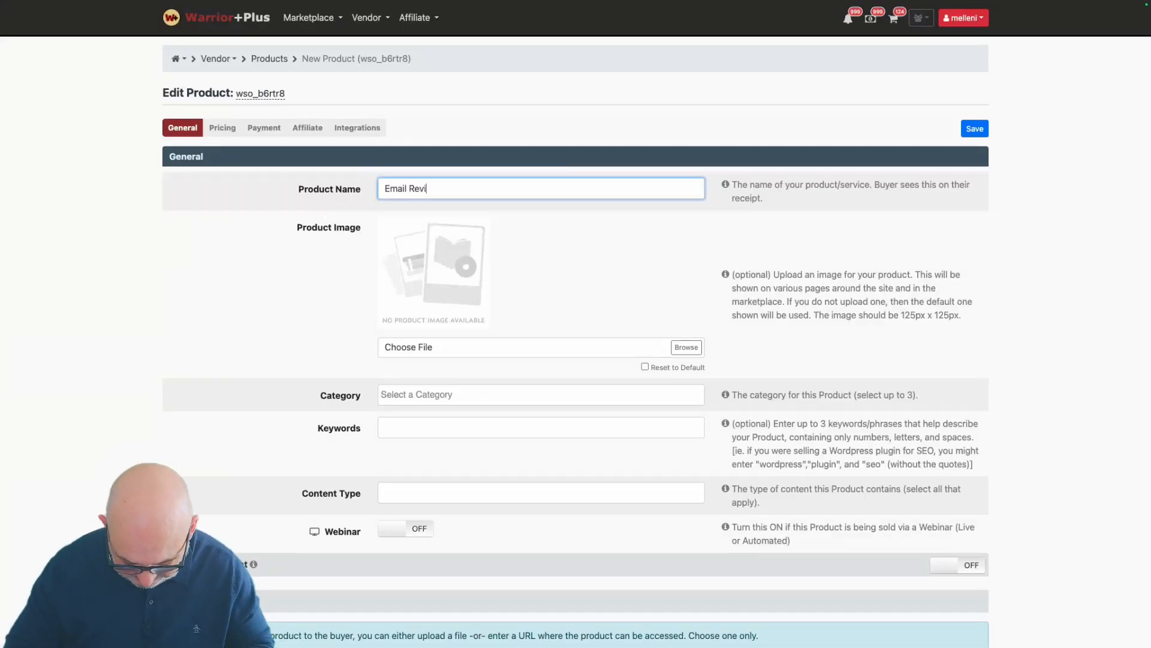
{"action": "type", "text": "ve"}
{"action": "key", "text": "Tab"}
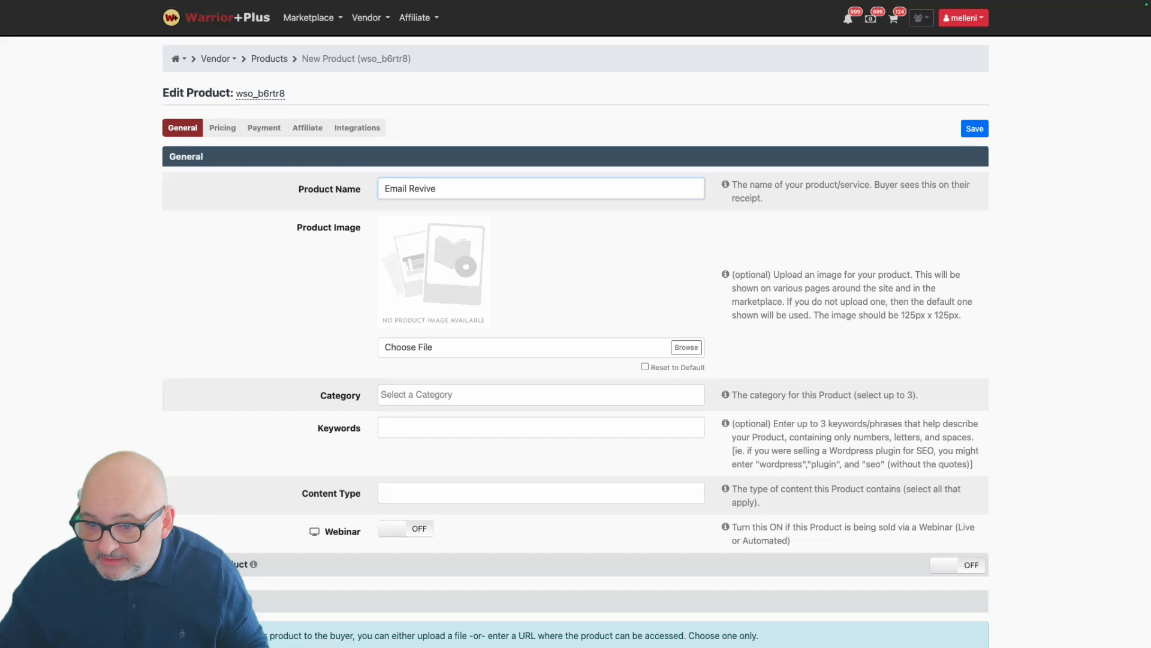
- Set the product's category to Email Marketing under Marketing Education
{"action": "left_click", "coordinate": [541, 394]}
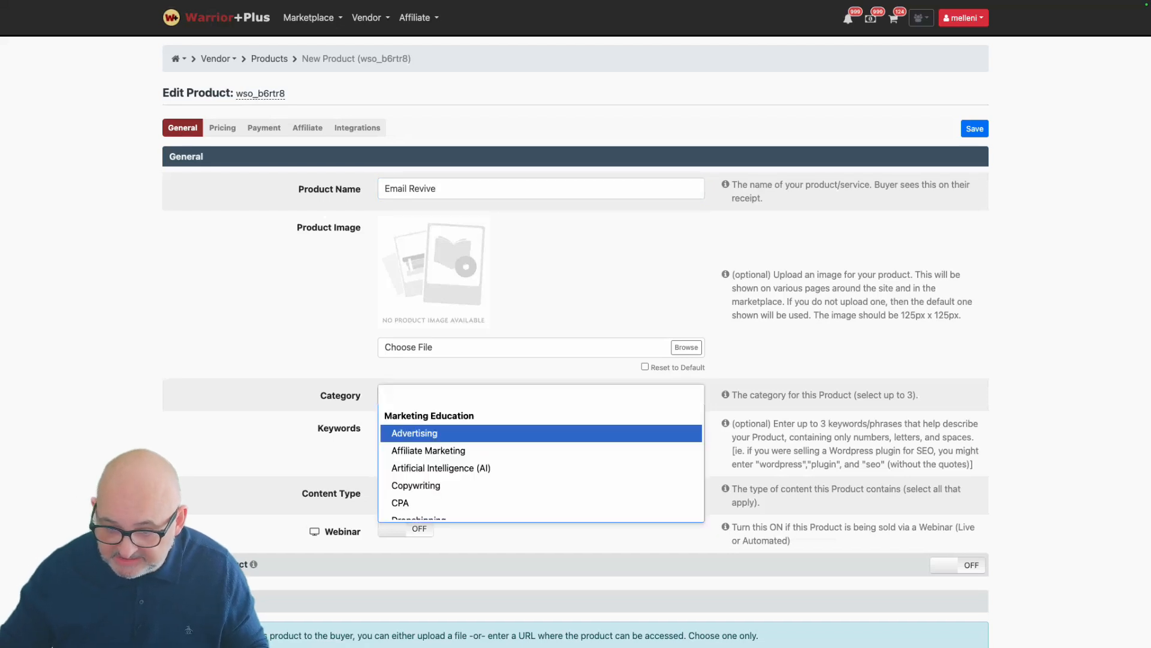
{"action": "type", "text": "email"}
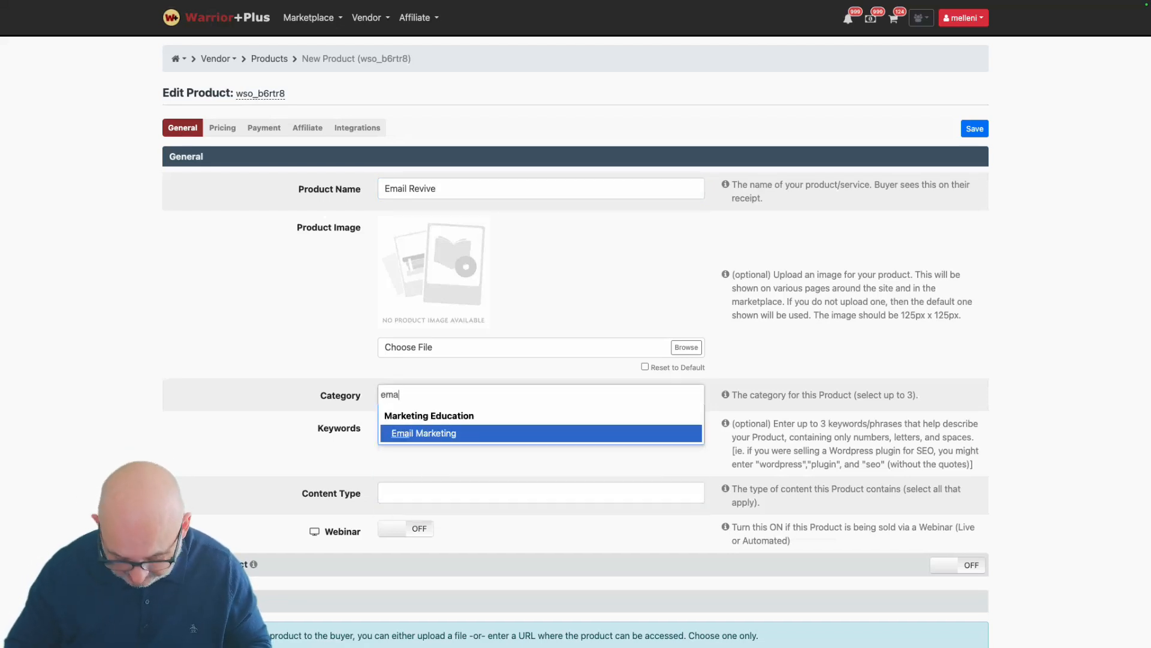
{"action": "key", "text": "Return"}
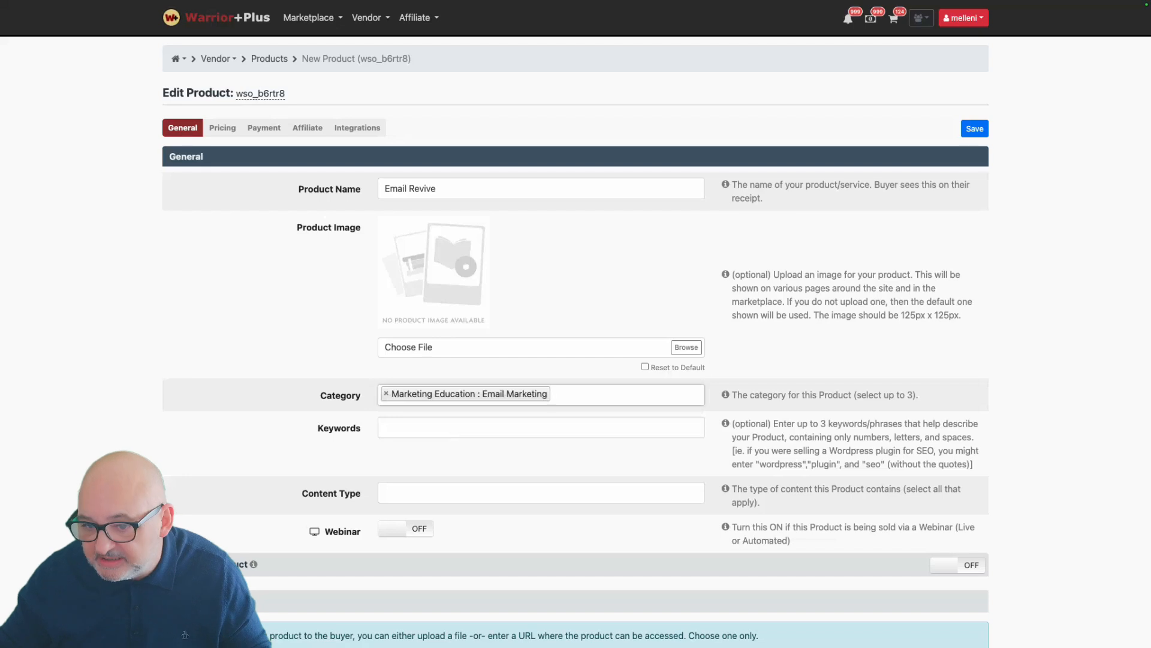
- Add the suggested keywords "Artifial Intelligence" and "Email Marketing" to the product
{"action": "key", "text": "Tab"}
{"action": "type", "text": "artifi"}
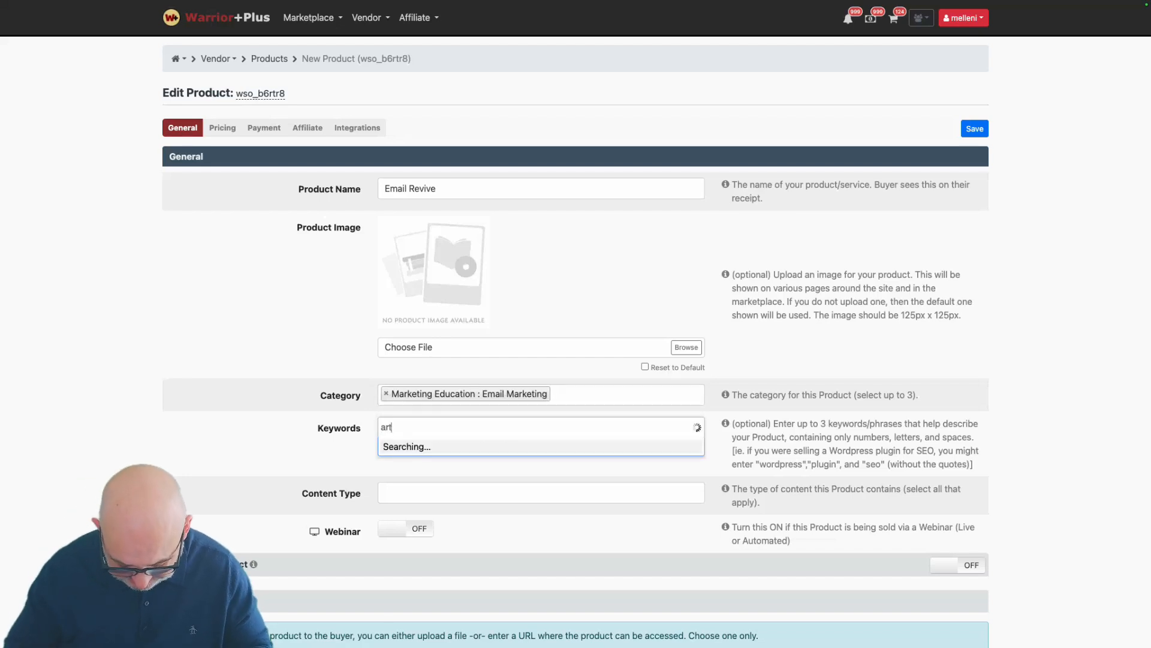
{"action": "key", "text": "Down"}
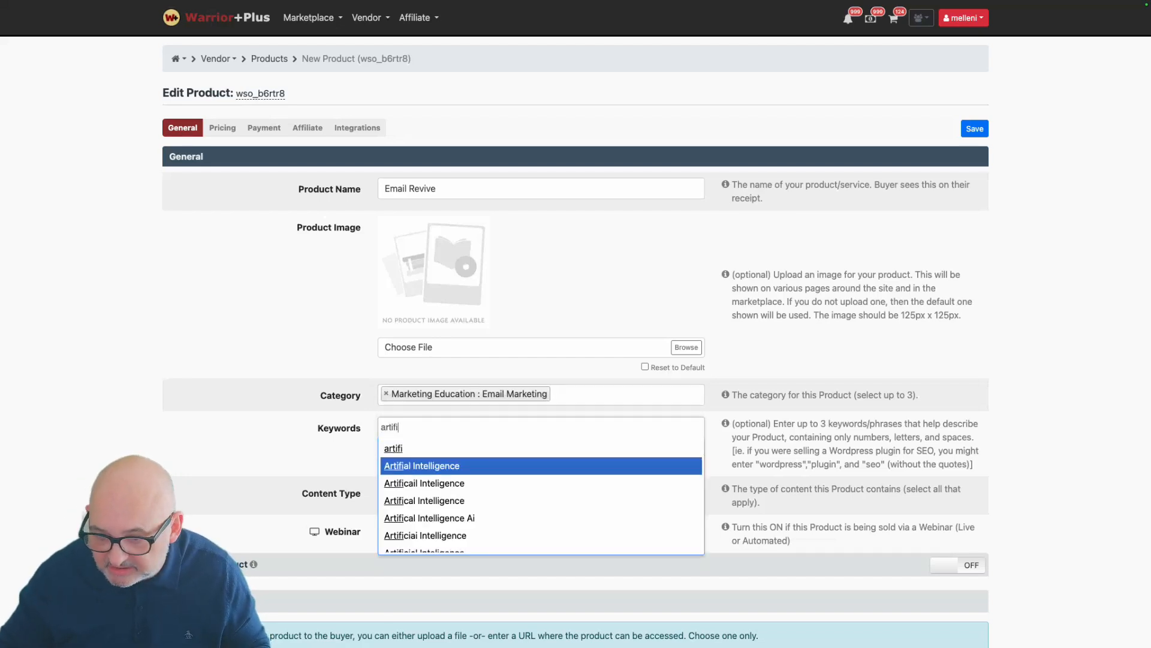
{"action": "key", "text": "Return"}
{"action": "type", "text": "email"}
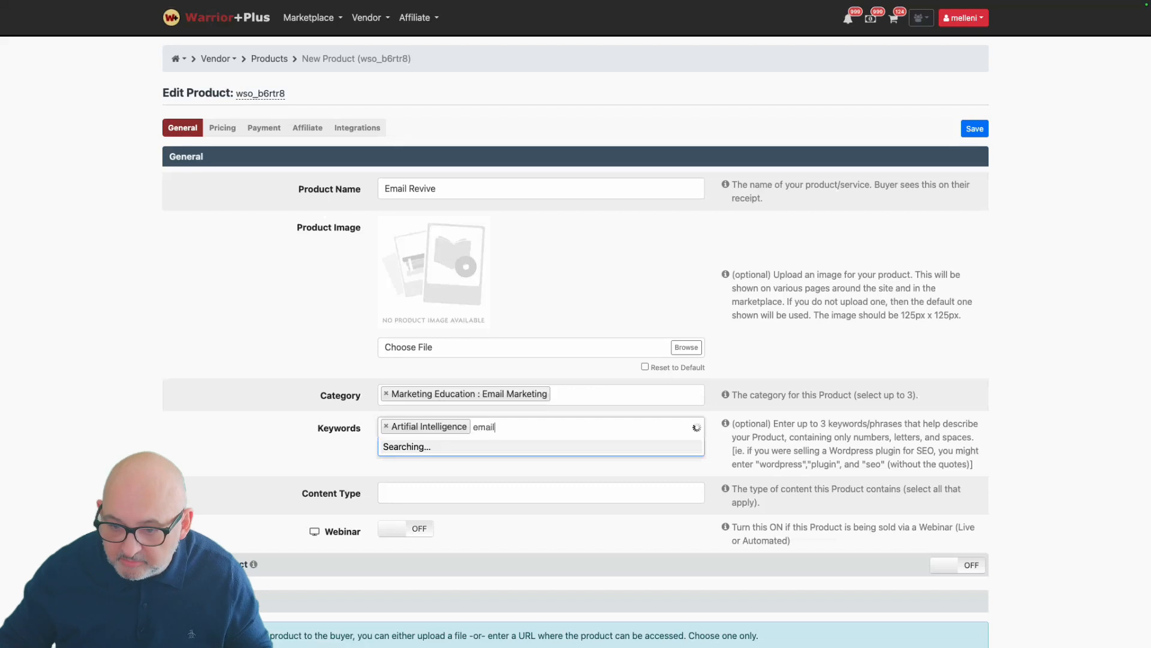
{"action": "key", "text": "Down"}
{"action": "key", "text": "Return"}
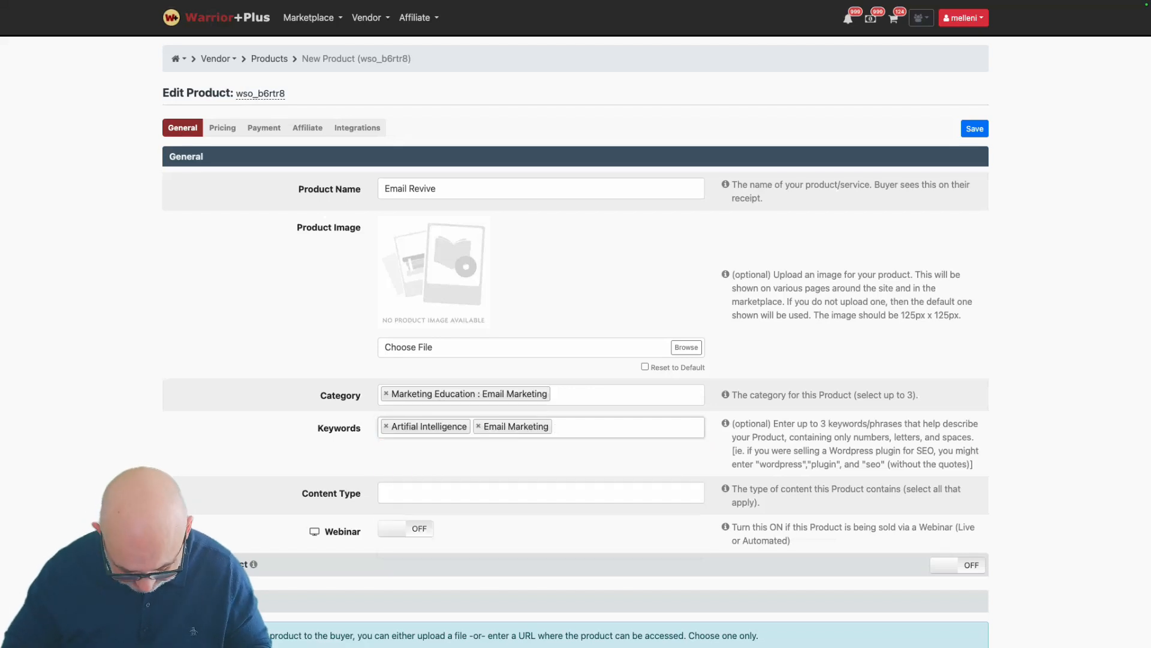
- Add "Email Affiliate Marketing" as the product's third keyword from the suggestions for "email"
{"action": "type", "text": "email"}
{"action": "key", "text": "Down"}
{"action": "key", "text": "Down"}
{"action": "key", "text": "Down"}
{"action": "key", "text": "Down"}
{"action": "key", "text": "Down"}
{"action": "key", "text": "Down"}
{"action": "key", "text": "Down"}
{"action": "key", "text": "Down"}
{"action": "key", "text": "Return"}
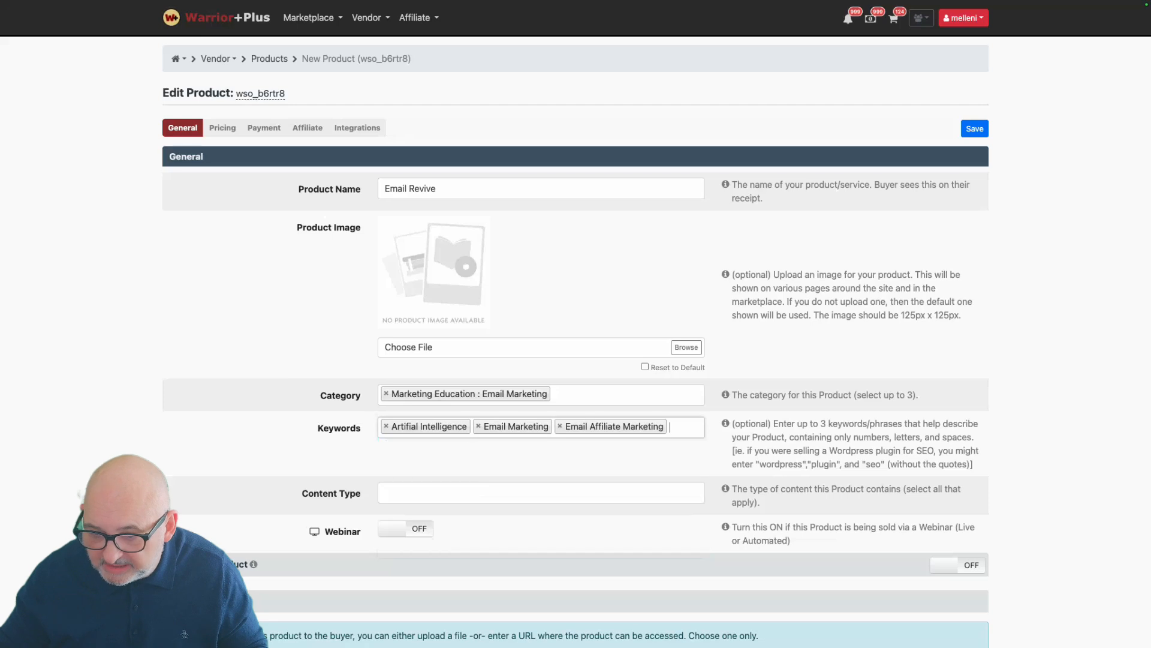
- Set the product's content type to software (online)
{"action": "key", "text": "Tab"}
{"action": "key", "text": "Down"}
{"action": "key", "text": "Down"}
{"action": "key", "text": "Down"}
{"action": "key", "text": "Down"}
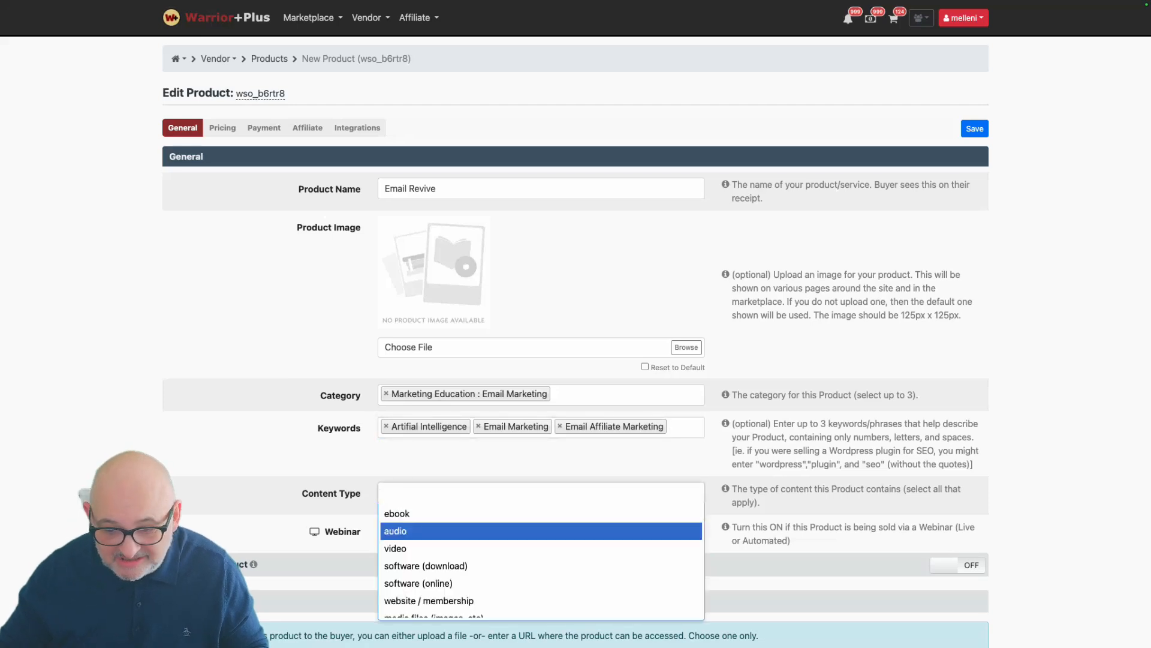
{"action": "key", "text": "Return"}
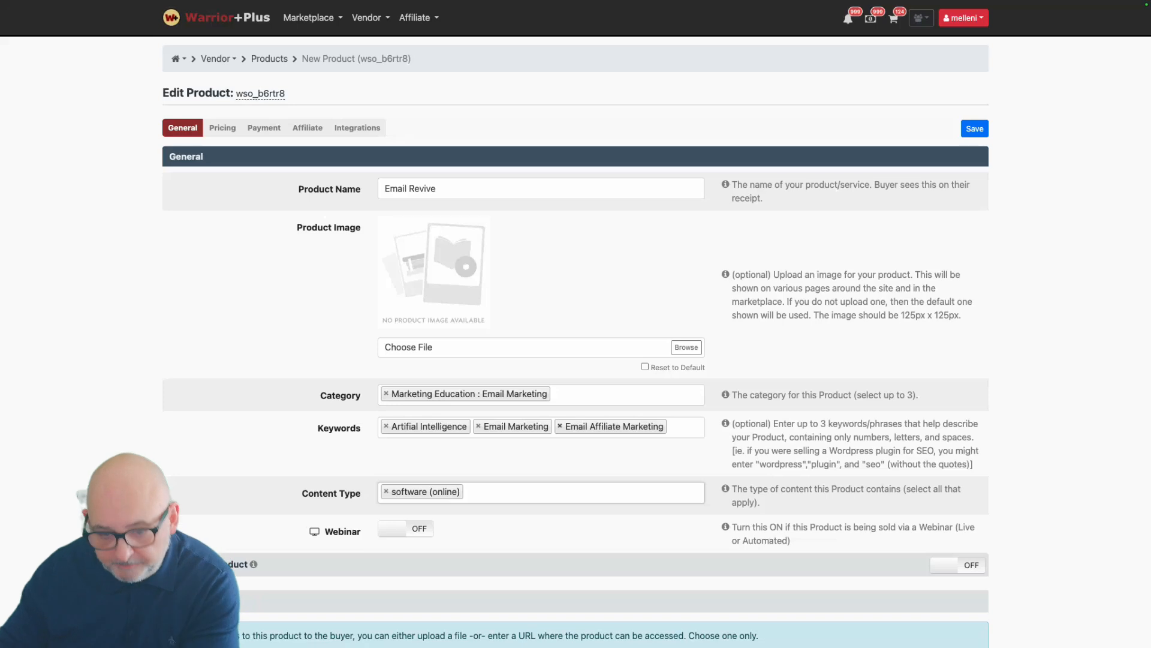
- Switch to the EmailRevive admin settings and copy the "Thank You" page URL for buyers
{"action": "scroll", "coordinate": [576, 360], "scroll_direction": "down", "scroll_amount": 3}
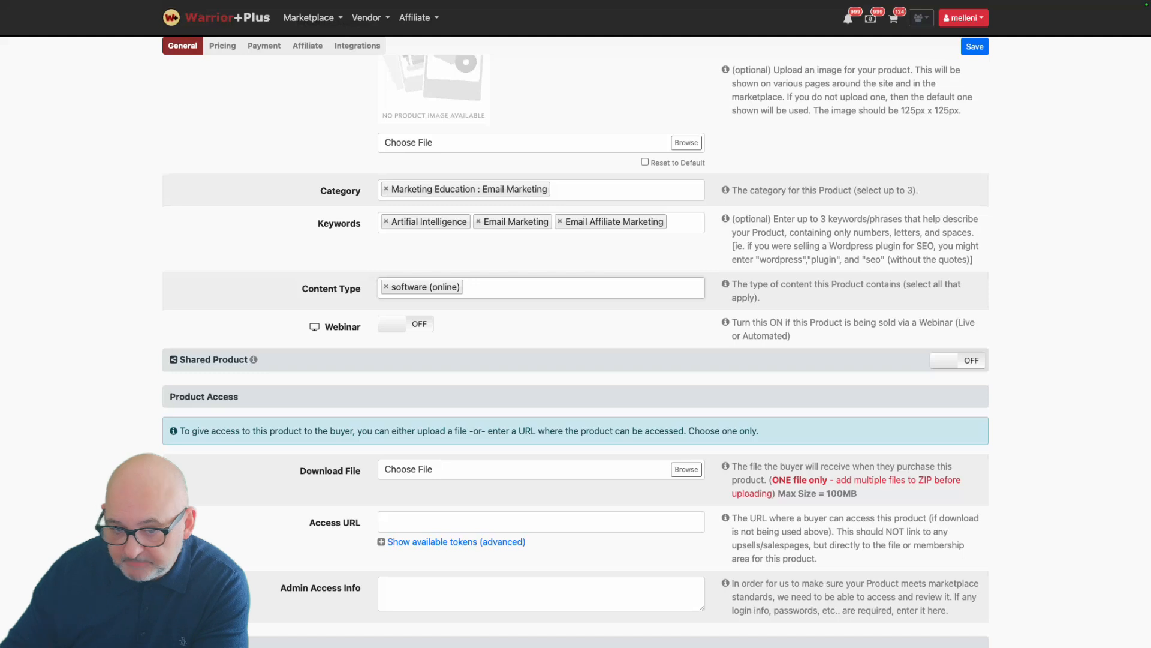
{"action": "mouse_move", "coordinate": [586, 1]}
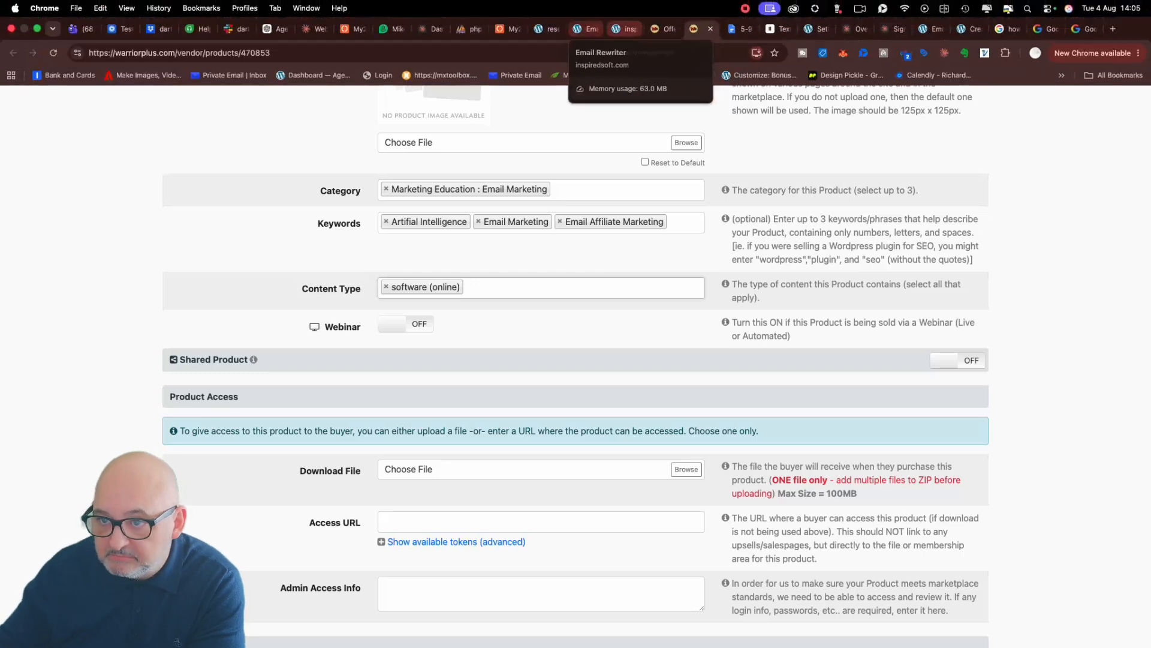
{"action": "left_click", "coordinate": [627, 28]}
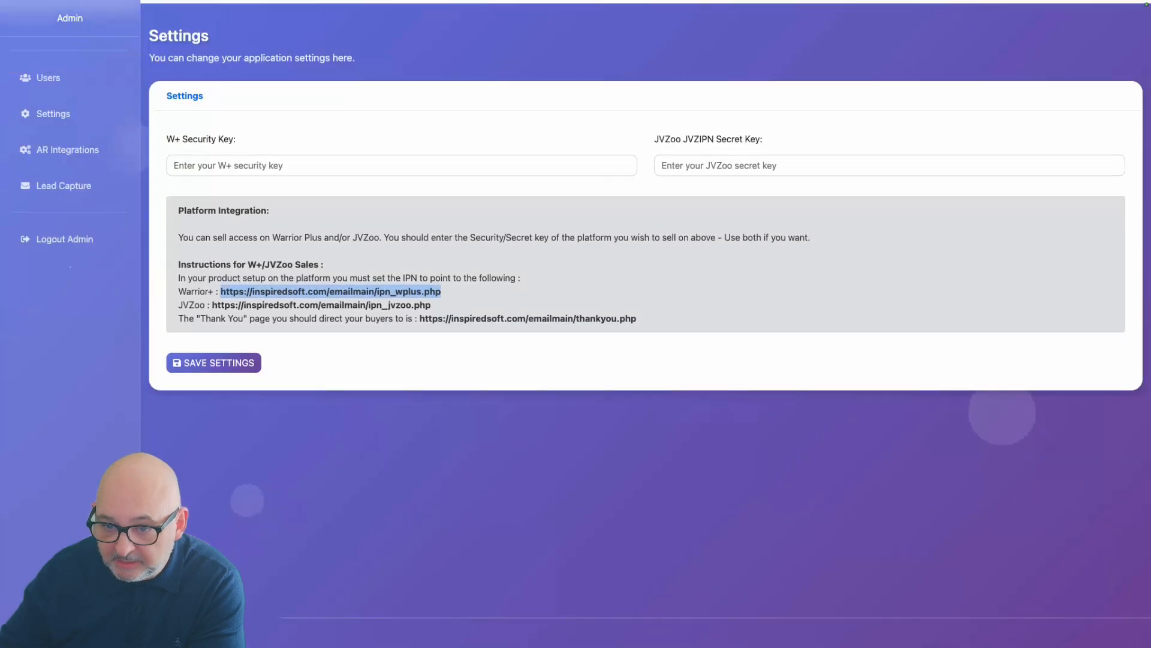
{"action": "left_click_drag", "start_coordinate": [637, 314], "coordinate": [420, 315]}
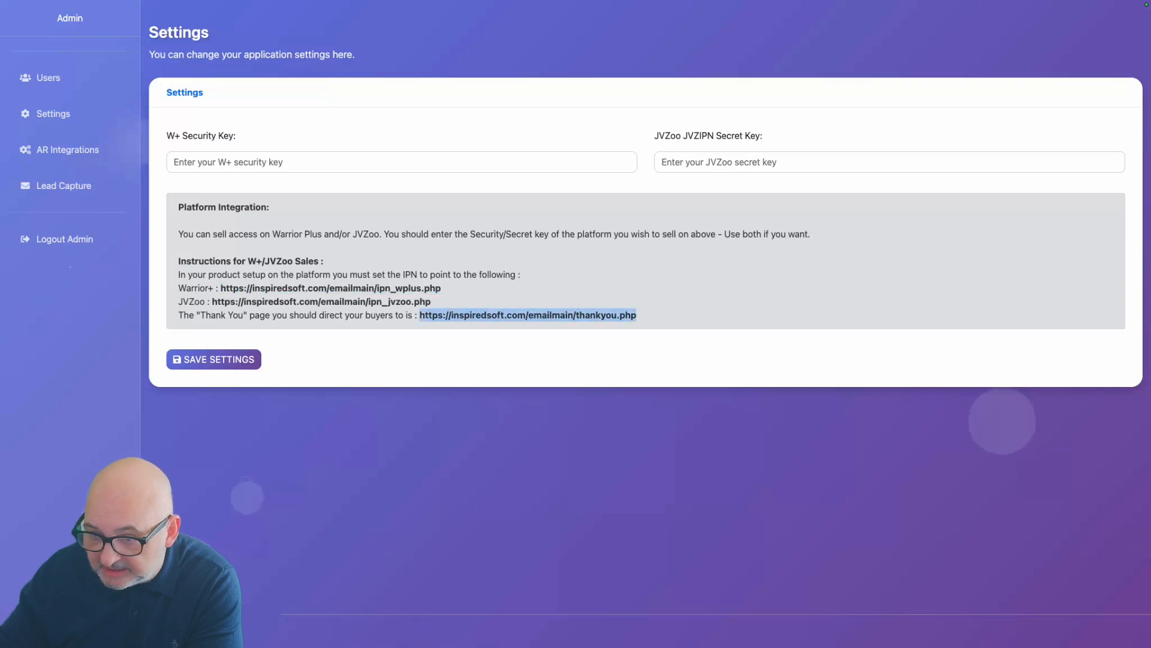
{"action": "right_click", "coordinate": [588, 312]}
{"action": "left_click", "coordinate": [635, 341]}
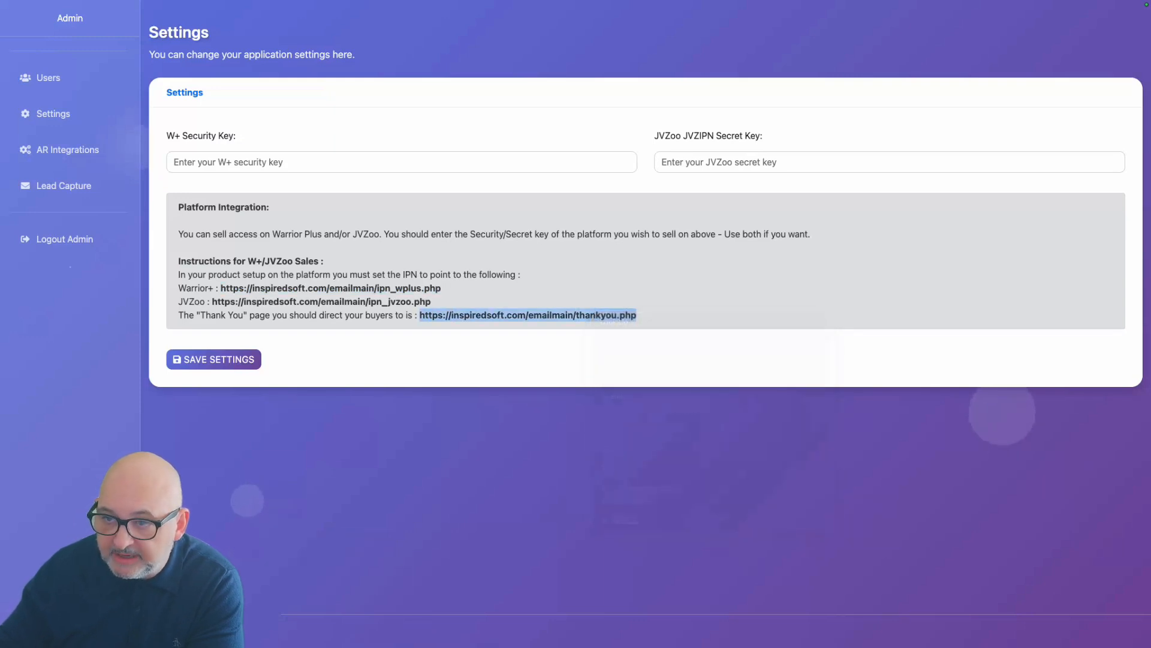
{"action": "left_click", "coordinate": [664, 29]}
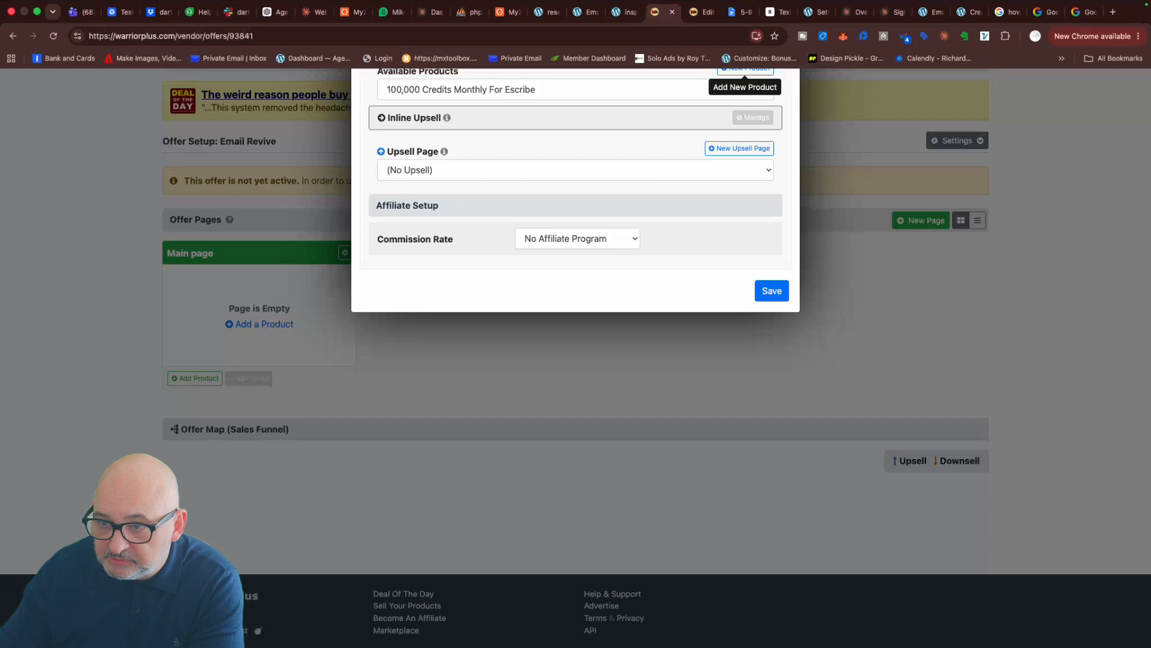
{"action": "left_click", "coordinate": [786, 37]}
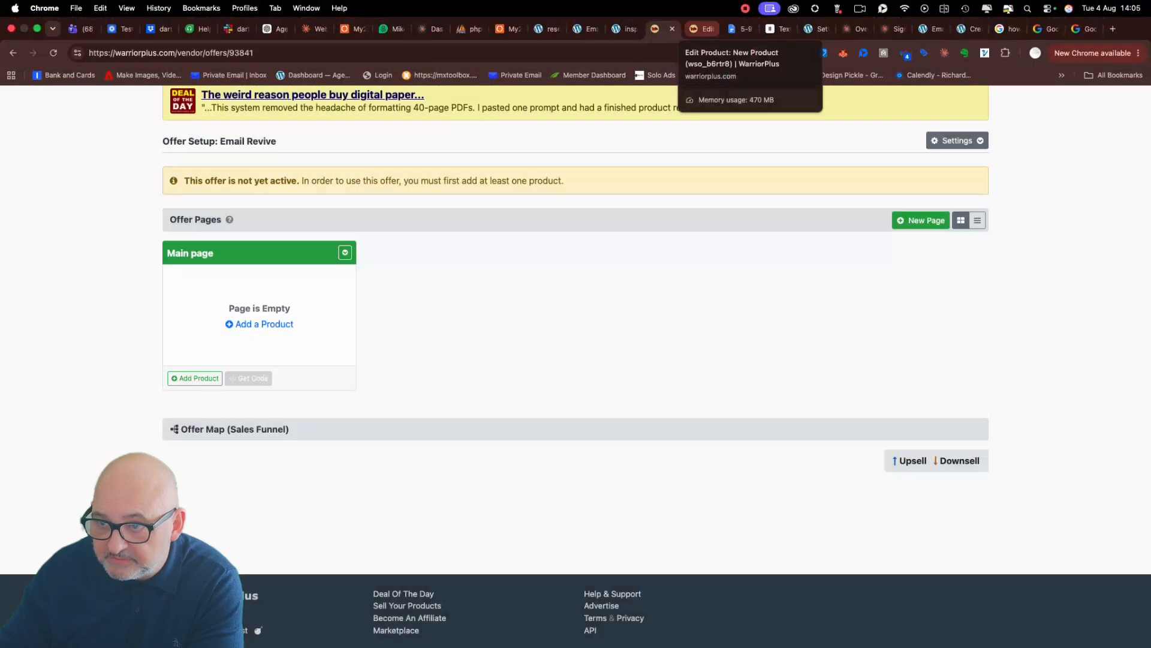
{"action": "left_click", "coordinate": [698, 29]}
{"action": "right_click", "coordinate": [413, 522]}
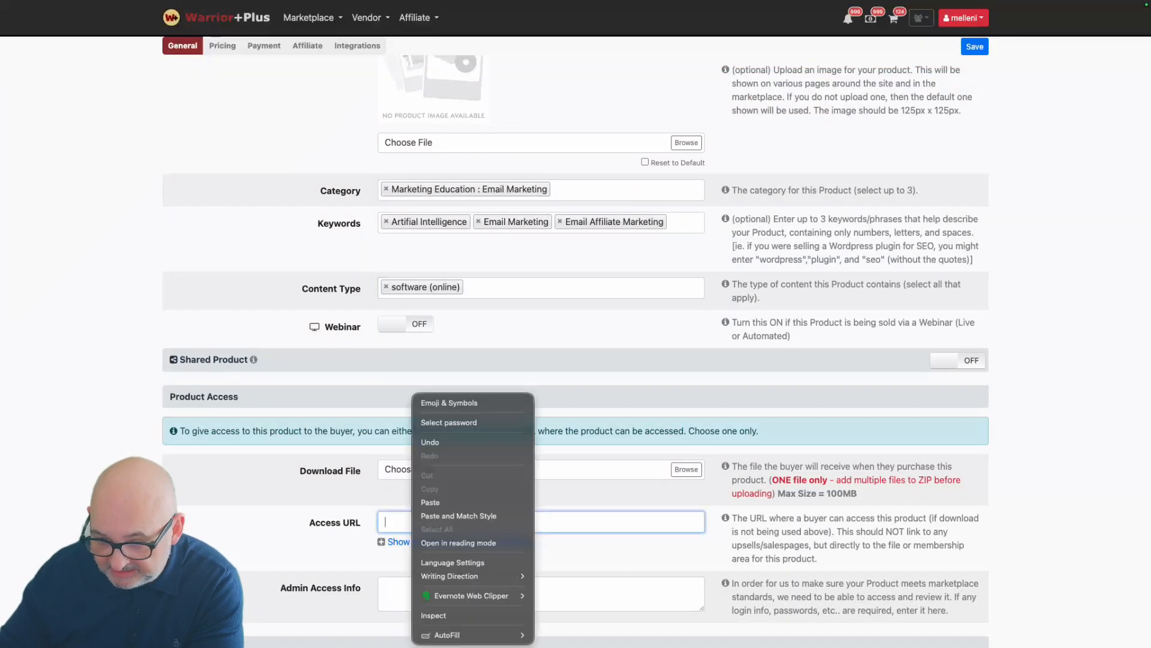
{"action": "left_click", "coordinate": [444, 501]}
- Fill in the product's admin access info with "na"
{"action": "key", "text": "Tab"}
{"action": "type", "text": "nan"}
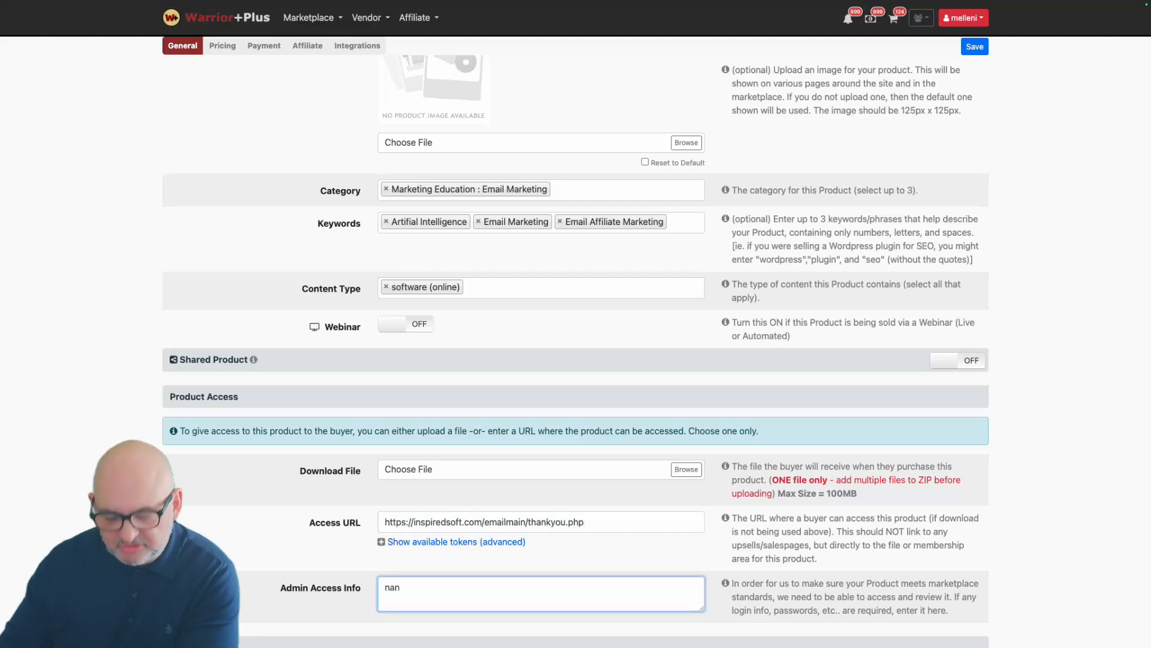
{"action": "key", "text": "BackSpace"}
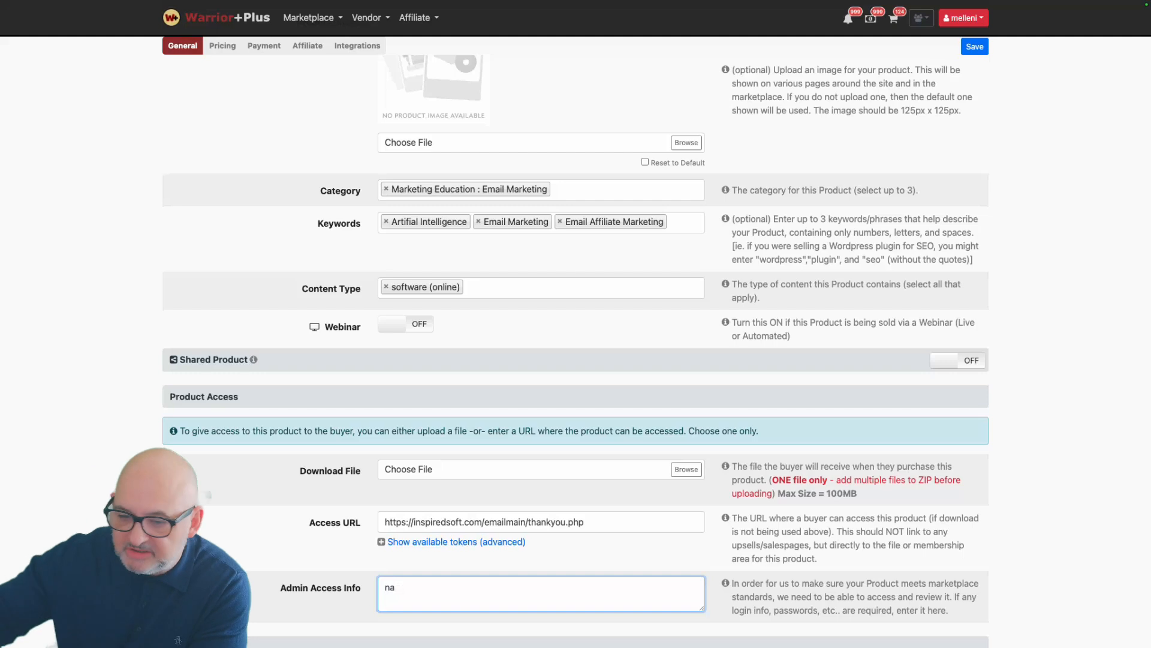
- Set the product's license type to Personal Use and its refund period to 30 days
{"action": "scroll", "coordinate": [575, 342], "scroll_direction": "down", "scroll_amount": 5}
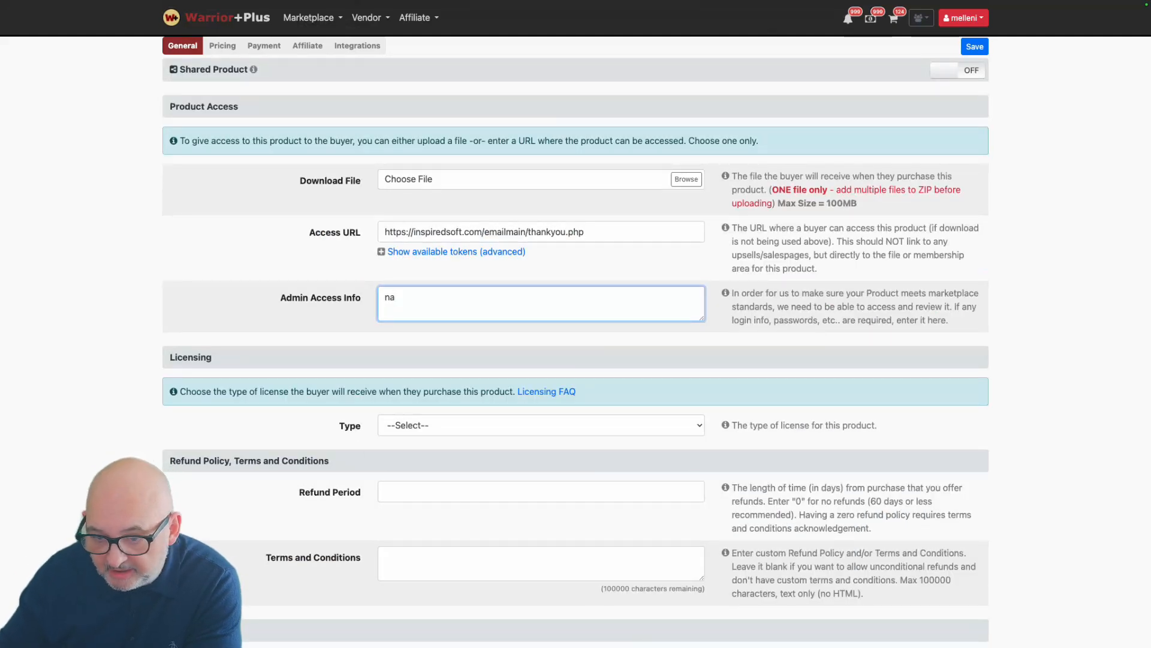
{"action": "left_click", "coordinate": [541, 426]}
{"action": "left_click", "coordinate": [456, 436]}
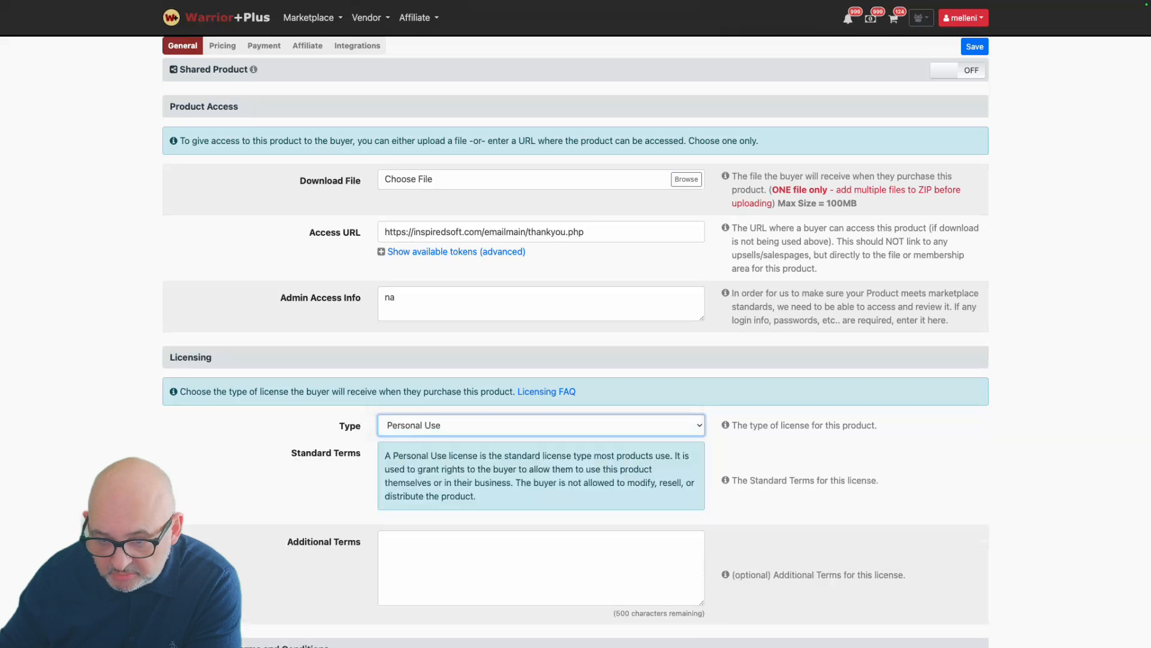
{"action": "scroll", "coordinate": [468, 433], "scroll_direction": "down", "scroll_amount": 4}
{"action": "left_click", "coordinate": [468, 429]}
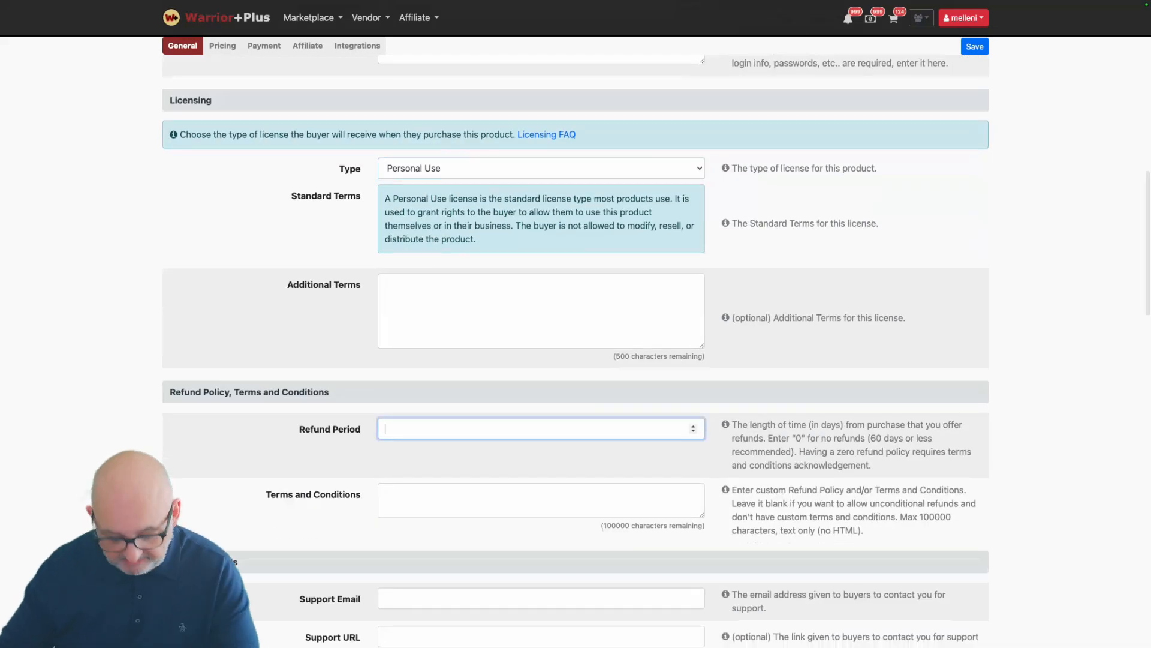
{"action": "type", "text": "30"}
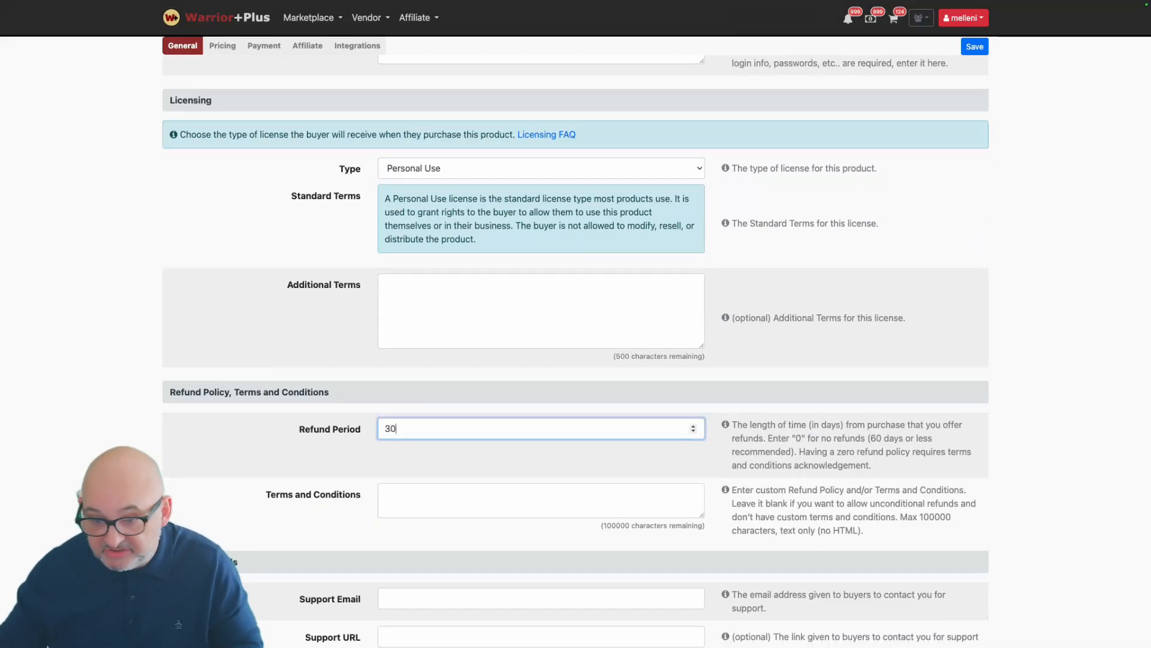
- Fill in the product's support email with the saved contact address
{"action": "scroll", "coordinate": [468, 429], "scroll_direction": "down", "scroll_amount": 3}
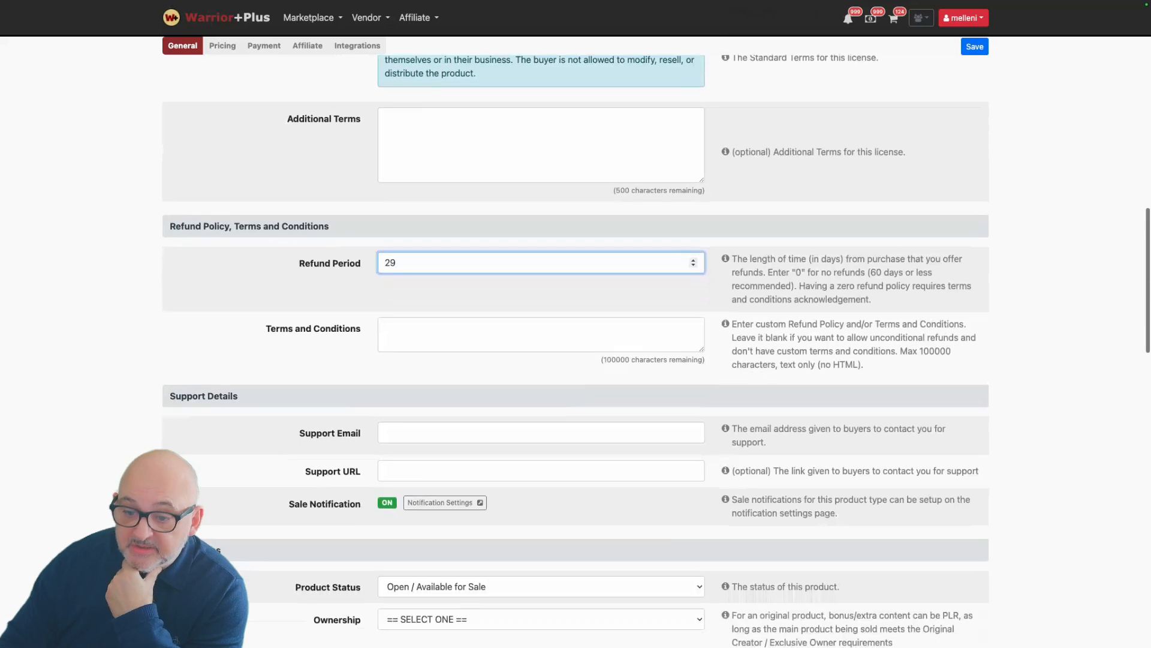
{"action": "left_click", "coordinate": [467, 433]}
{"action": "key", "text": "Return"}
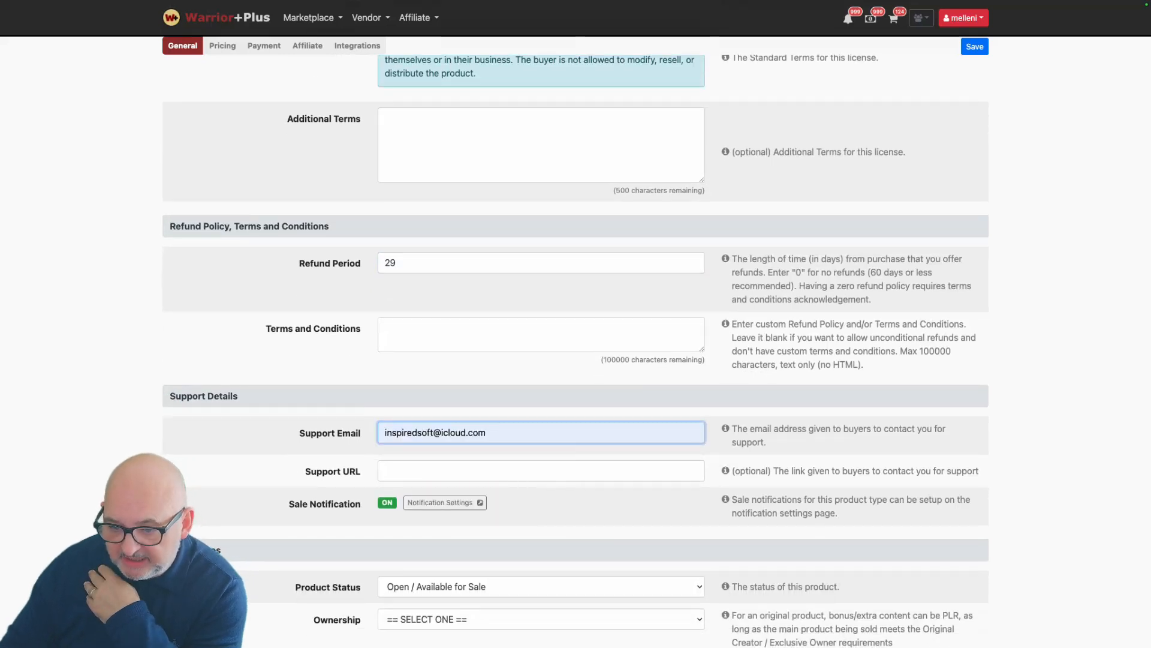
- Complete the disclosures as original creator and/or exclusive owner with no AI-generated content, and certify the legal right to sell the product
{"action": "scroll", "coordinate": [575, 351], "scroll_direction": "down", "scroll_amount": 2}
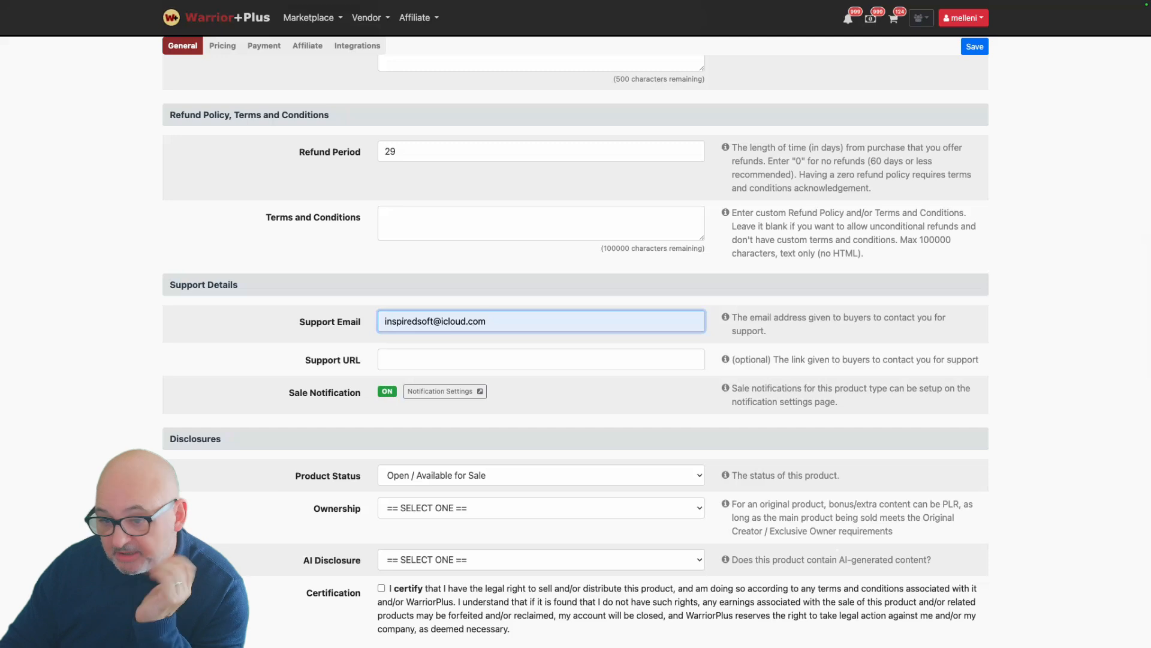
{"action": "left_click", "coordinate": [516, 508]}
{"action": "left_click", "coordinate": [516, 519]}
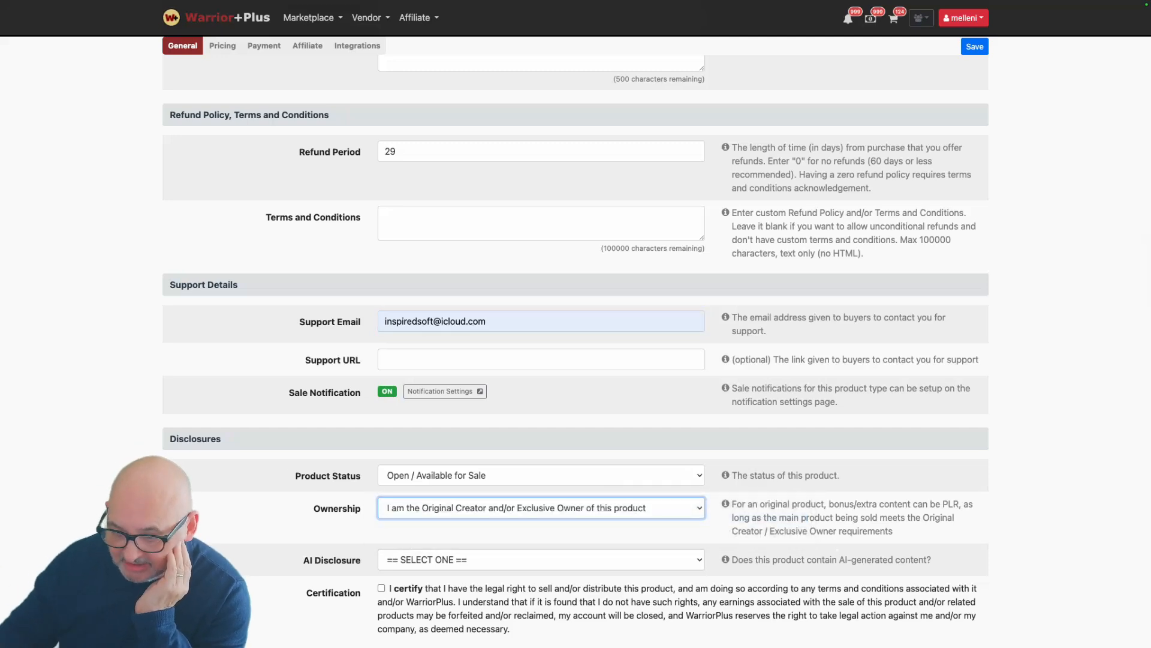
{"action": "scroll", "coordinate": [540, 430], "scroll_direction": "down", "scroll_amount": 2}
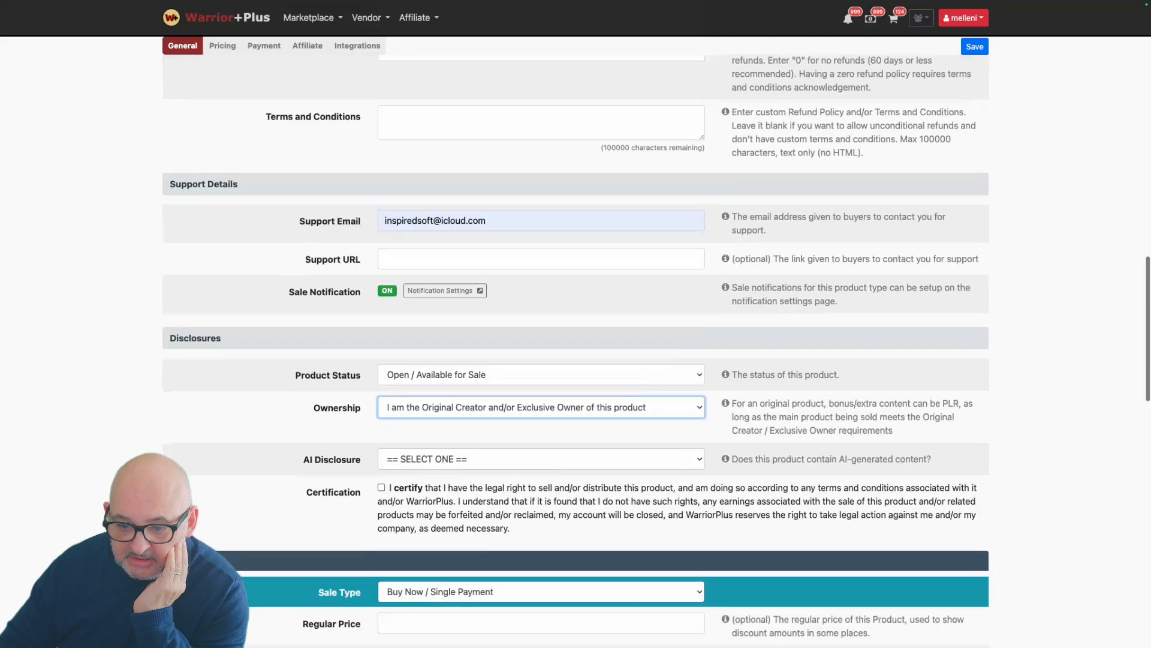
{"action": "left_click", "coordinate": [539, 430]}
{"action": "left_click", "coordinate": [533, 442]}
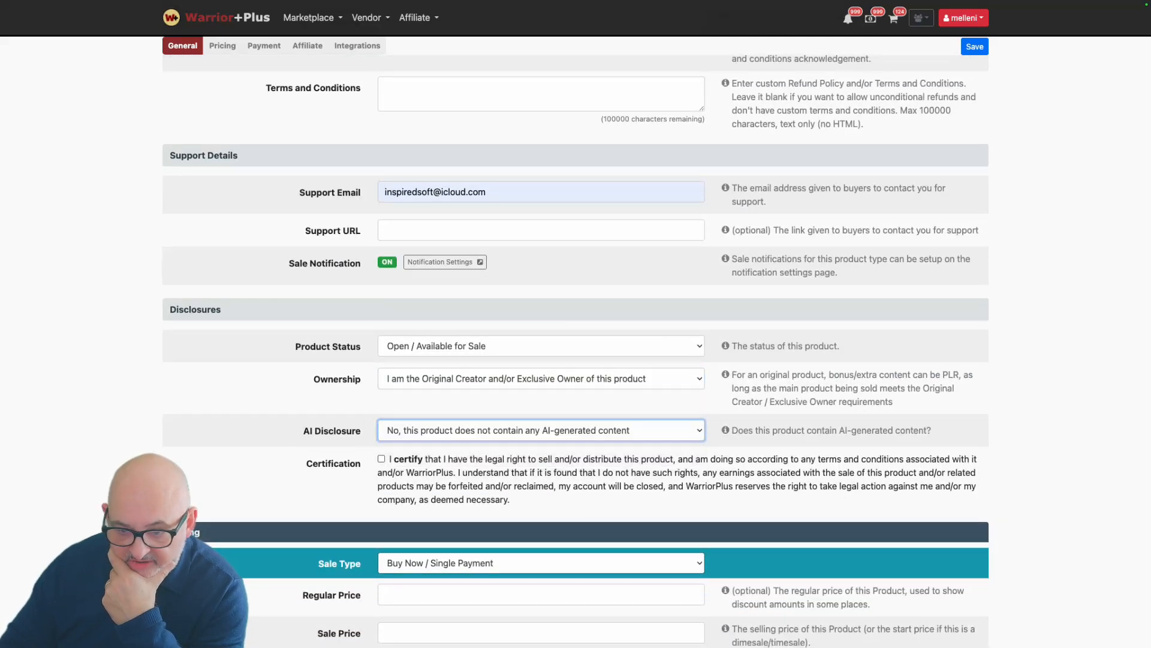
{"action": "left_click", "coordinate": [381, 459]}
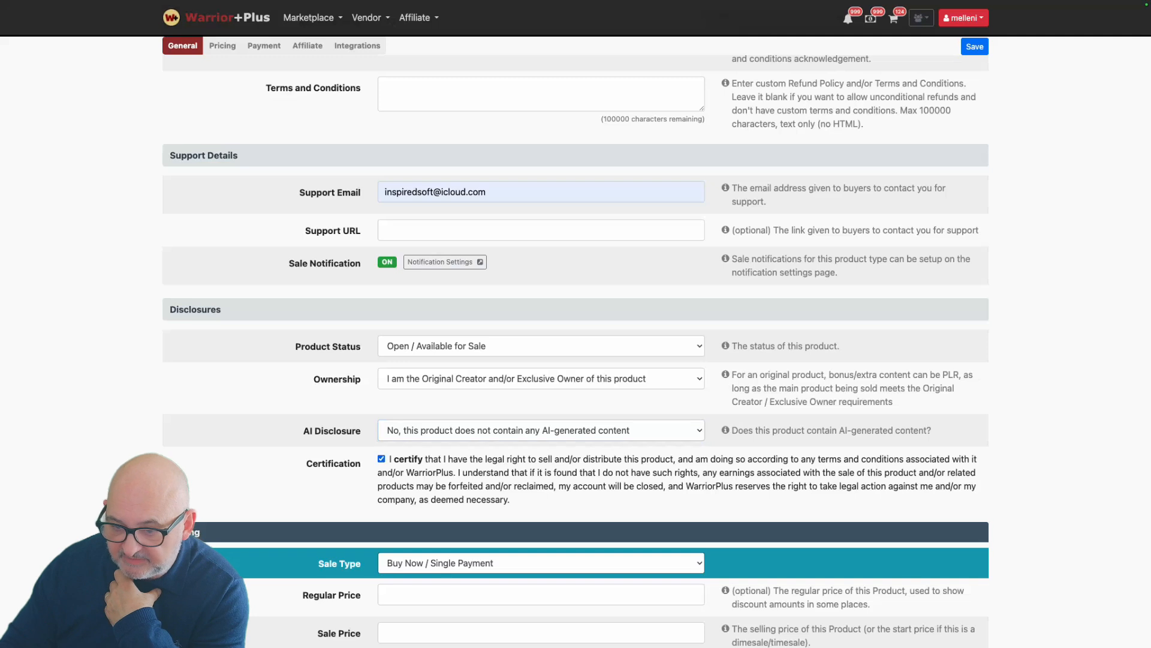
- Set the product's regular price to 47 and its sale price to 5
{"action": "scroll", "coordinate": [618, 470], "scroll_direction": "down", "scroll_amount": 2}
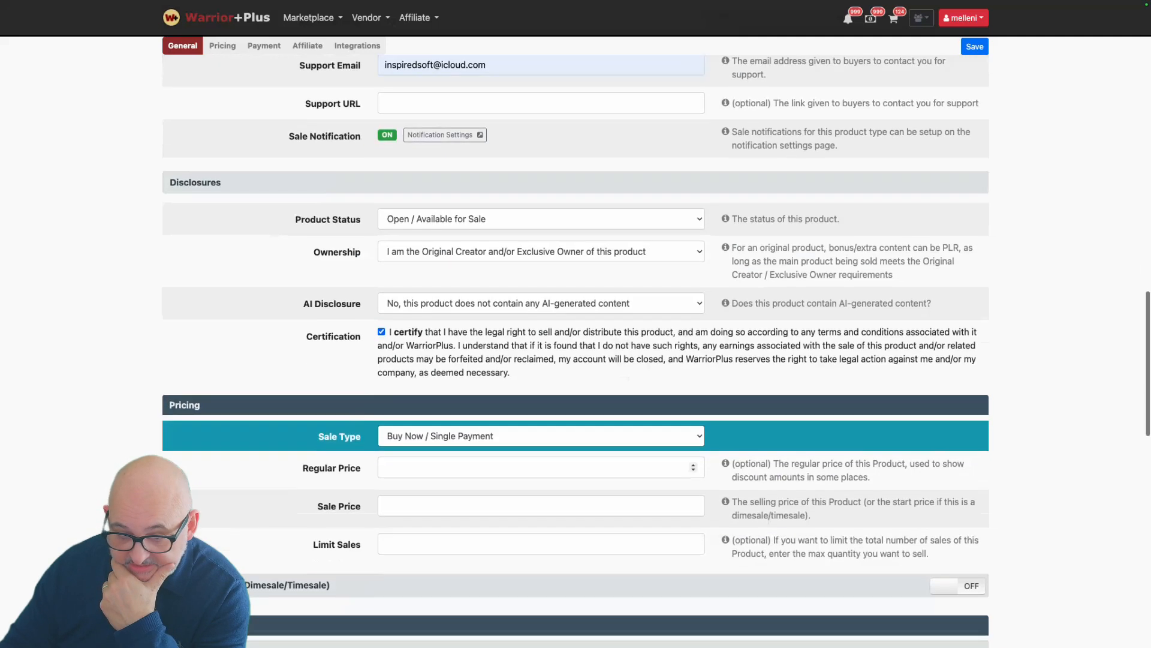
{"action": "left_click", "coordinate": [600, 458]}
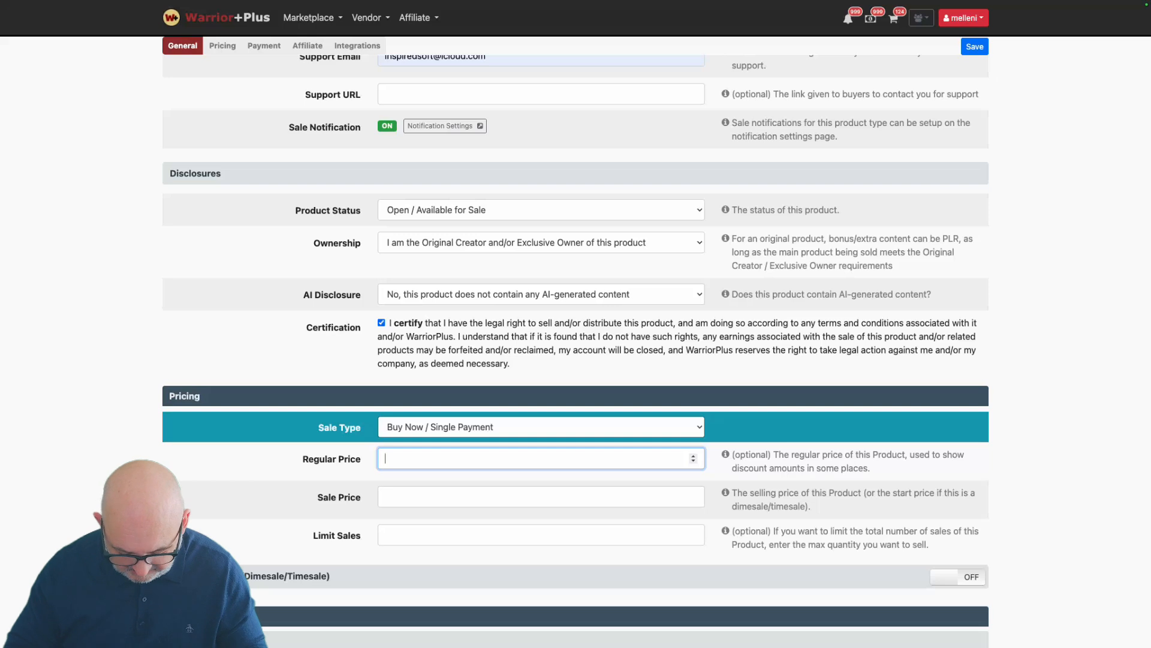
{"action": "type", "text": "47"}
{"action": "key", "text": "Tab"}
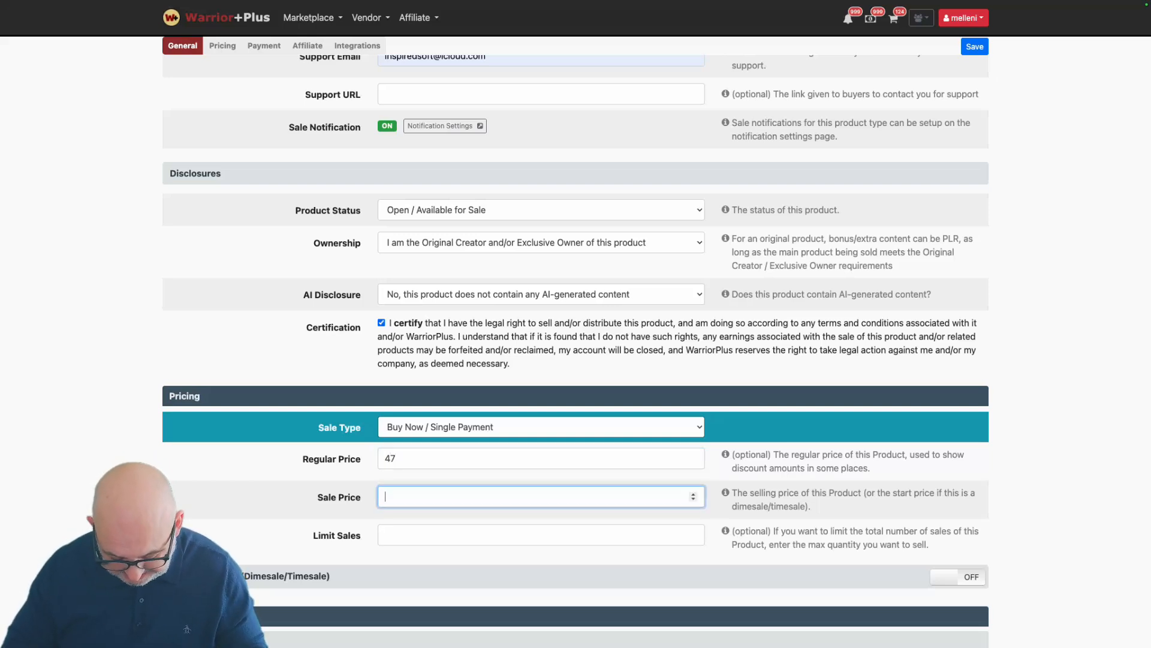
{"action": "type", "text": "5"}
{"action": "key", "text": "Tab"}
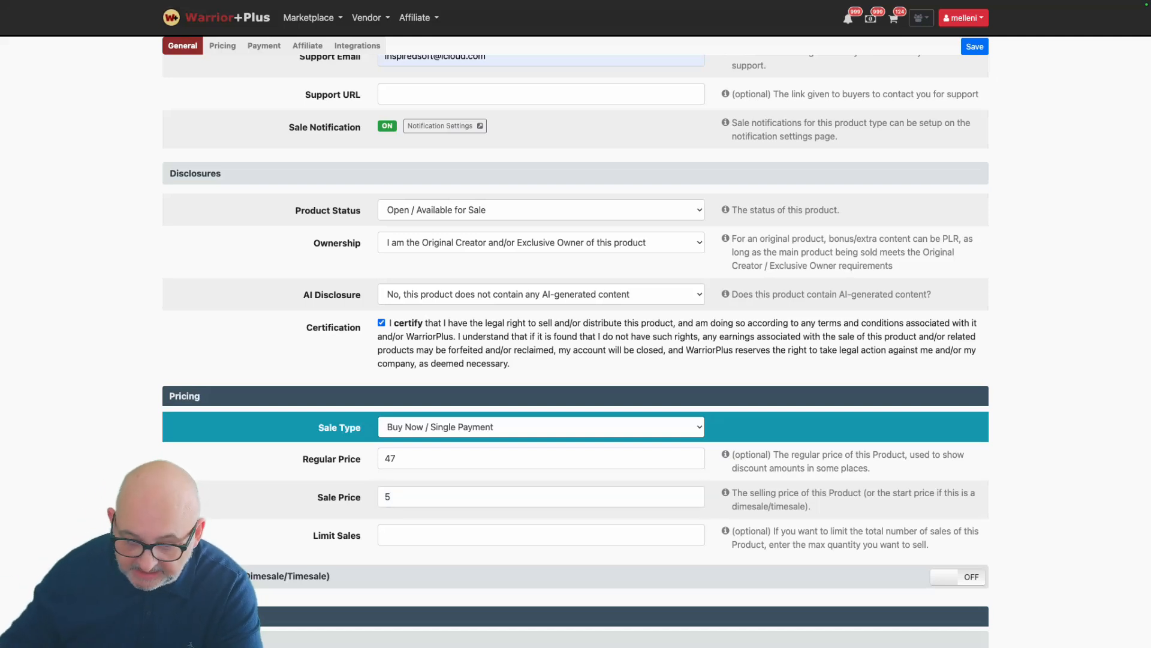
- Enable Stripe as the product's payment method, leaving the PayPal account unselected
{"action": "scroll", "coordinate": [541, 496], "scroll_direction": "down", "scroll_amount": 5}
{"action": "left_click", "coordinate": [541, 406]}
{"action": "scroll", "coordinate": [541, 406], "scroll_direction": "down", "scroll_amount": 1}
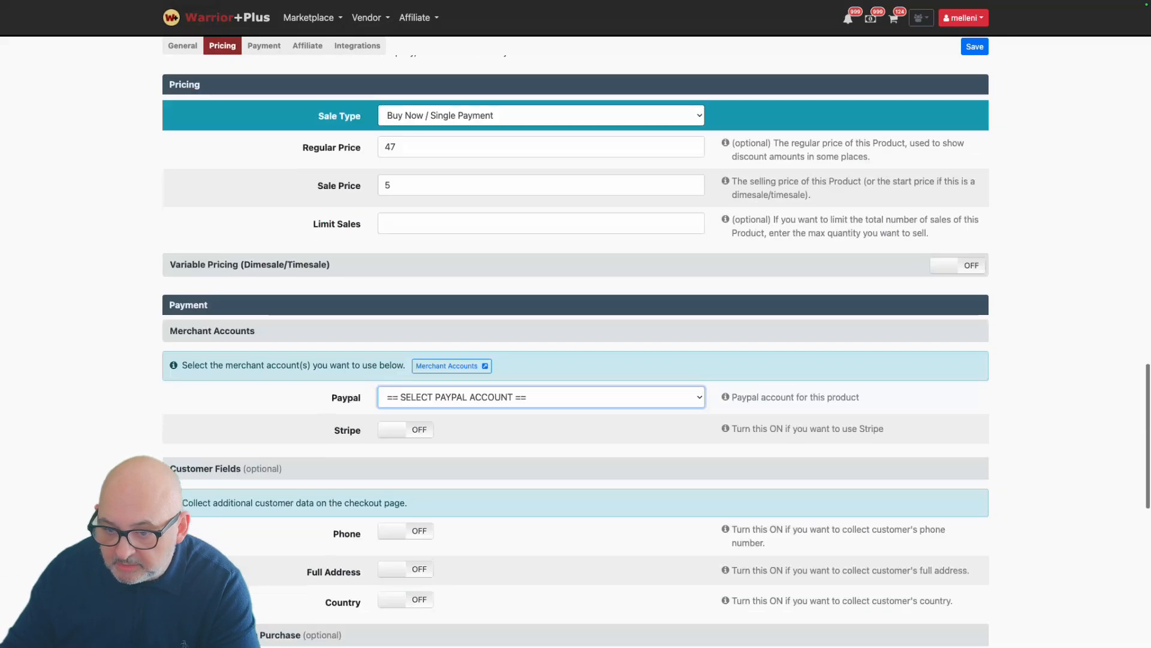
{"action": "left_click", "coordinate": [405, 407]}
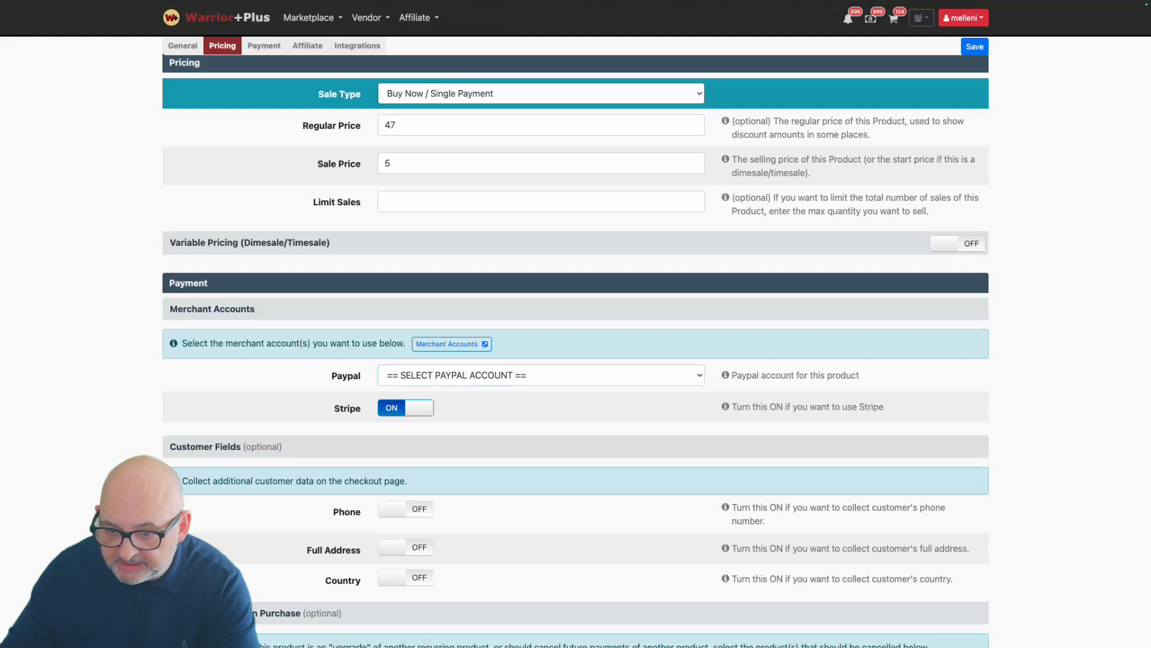
- Turn on the product's advanced custom integration and locate its notification URL setting
{"action": "scroll", "coordinate": [406, 407], "scroll_direction": "down", "scroll_amount": 2}
{"action": "scroll", "coordinate": [184, 643], "scroll_direction": "down", "scroll_amount": 6}
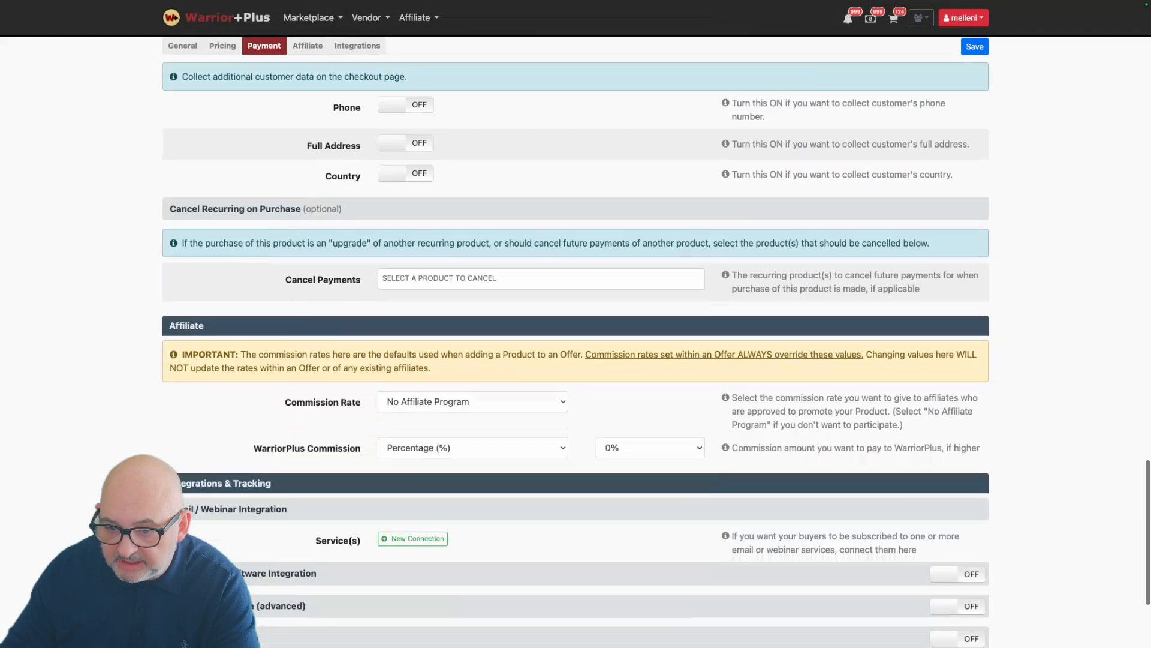
{"action": "scroll", "coordinate": [606, 550], "scroll_direction": "down", "scroll_amount": 1}
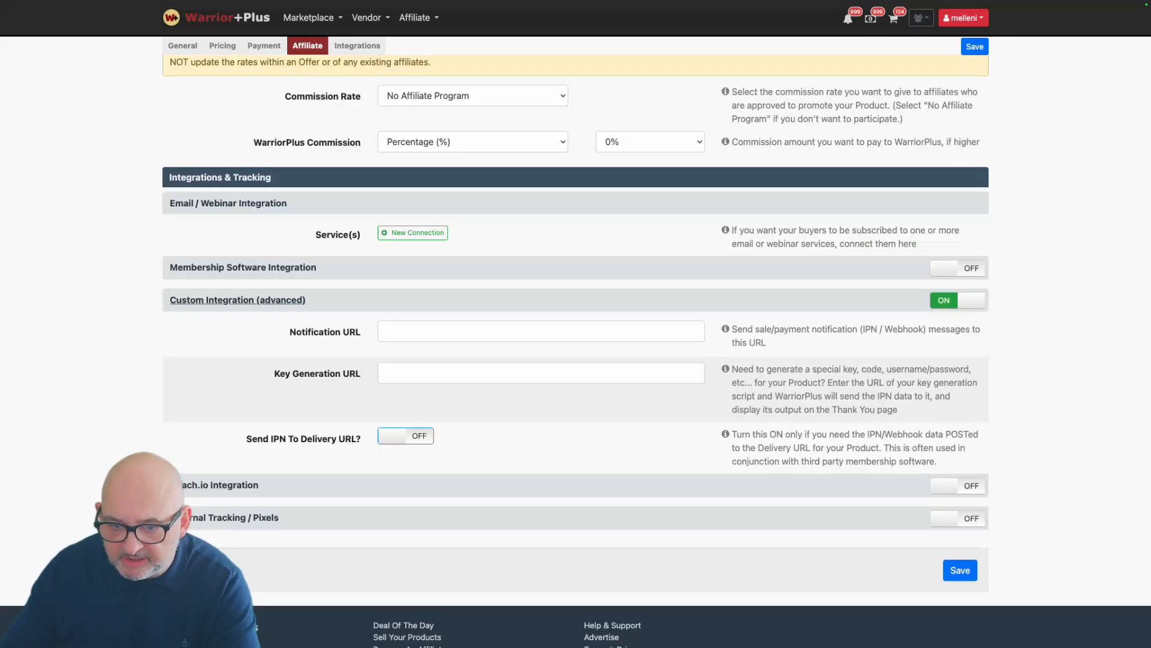
{"action": "left_click", "coordinate": [957, 301]}
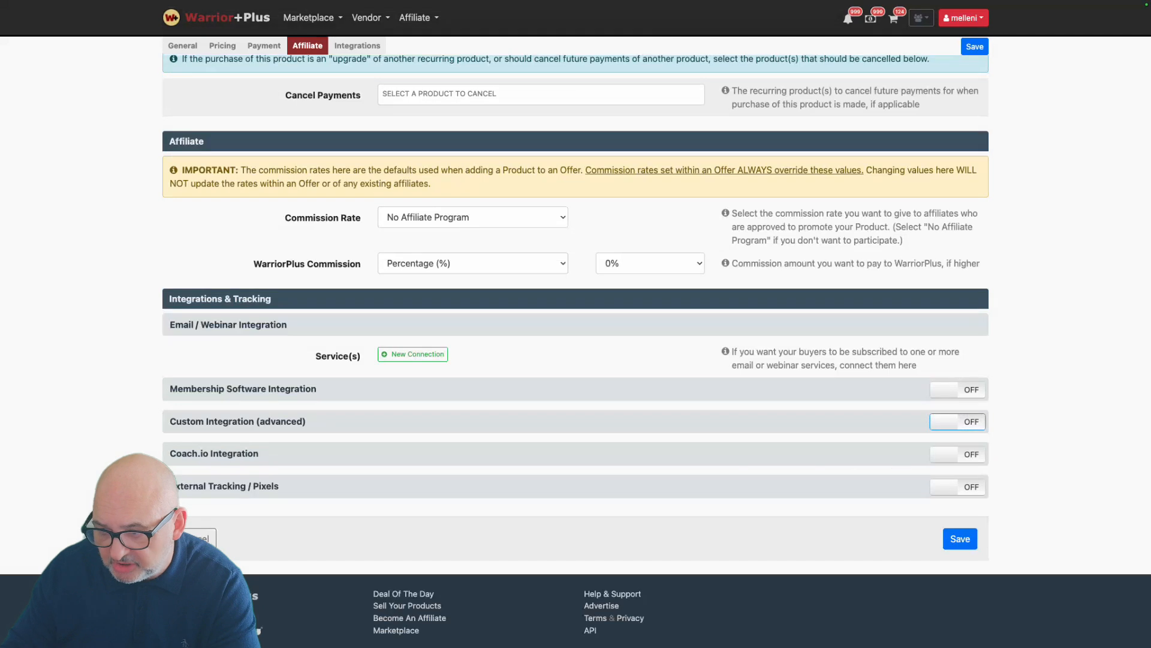
{"action": "left_click", "coordinate": [958, 421]}
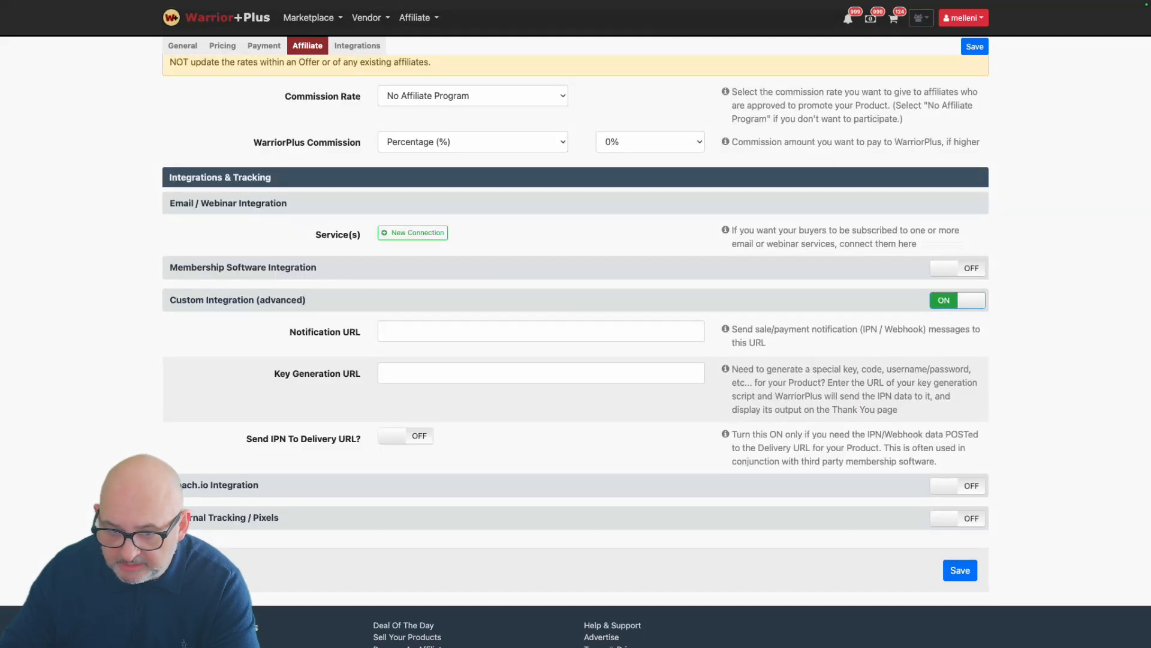
{"action": "left_click_drag", "start_coordinate": [289, 332], "coordinate": [355, 331]}
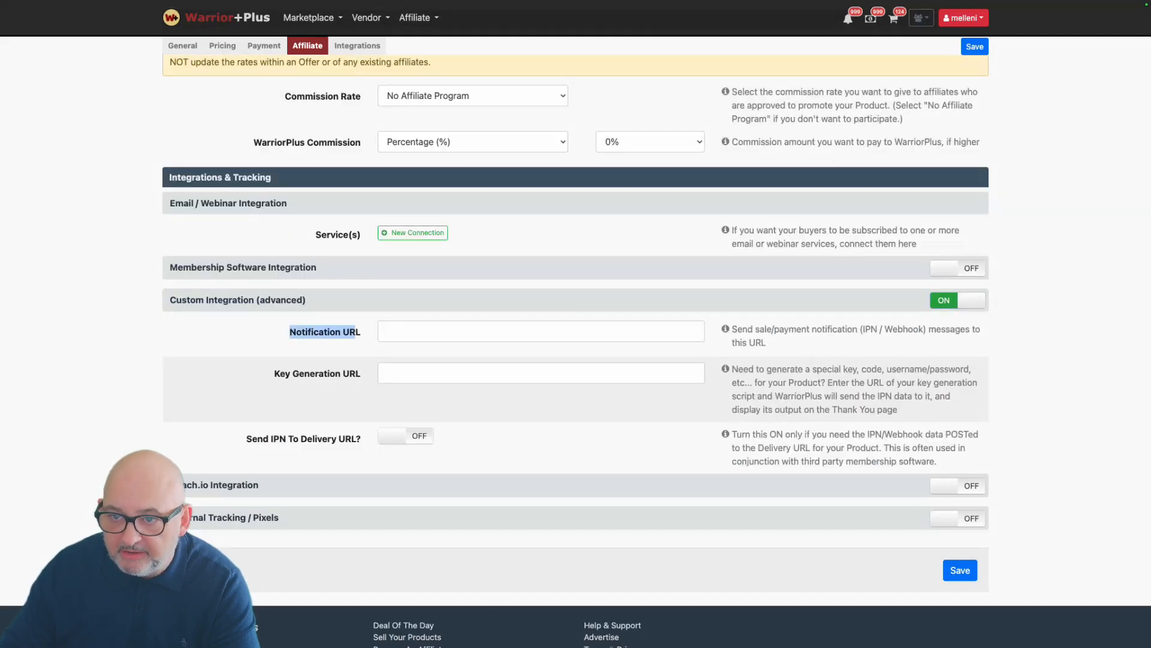
{"action": "mouse_move", "coordinate": [547, 28]}
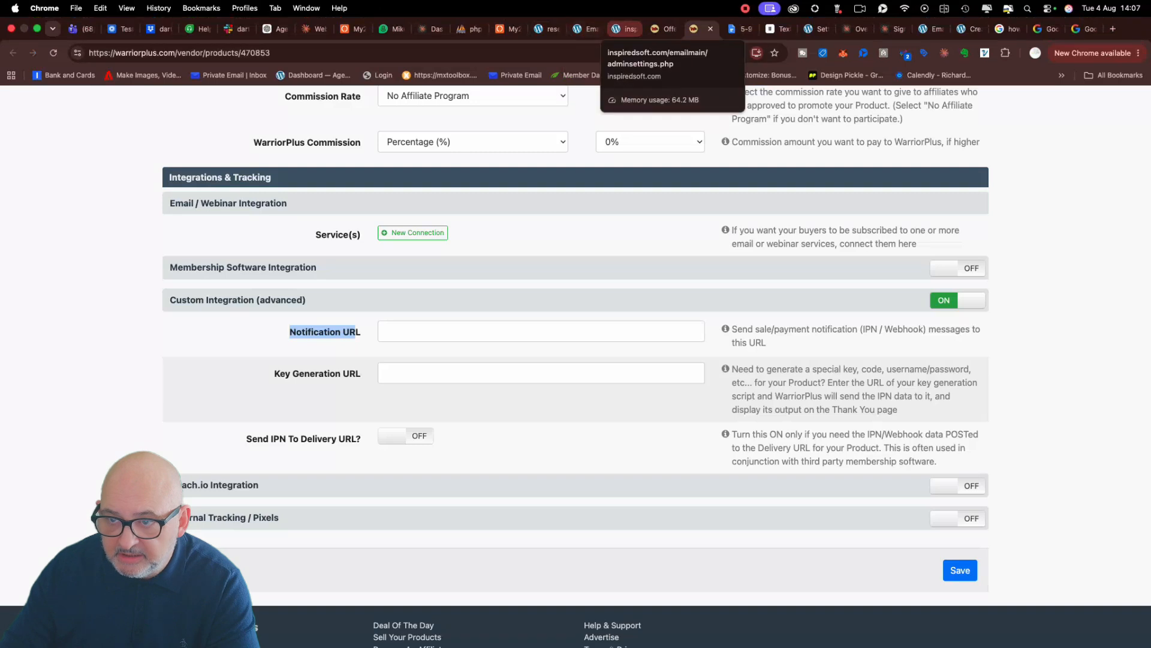
{"action": "left_click", "coordinate": [624, 29]}
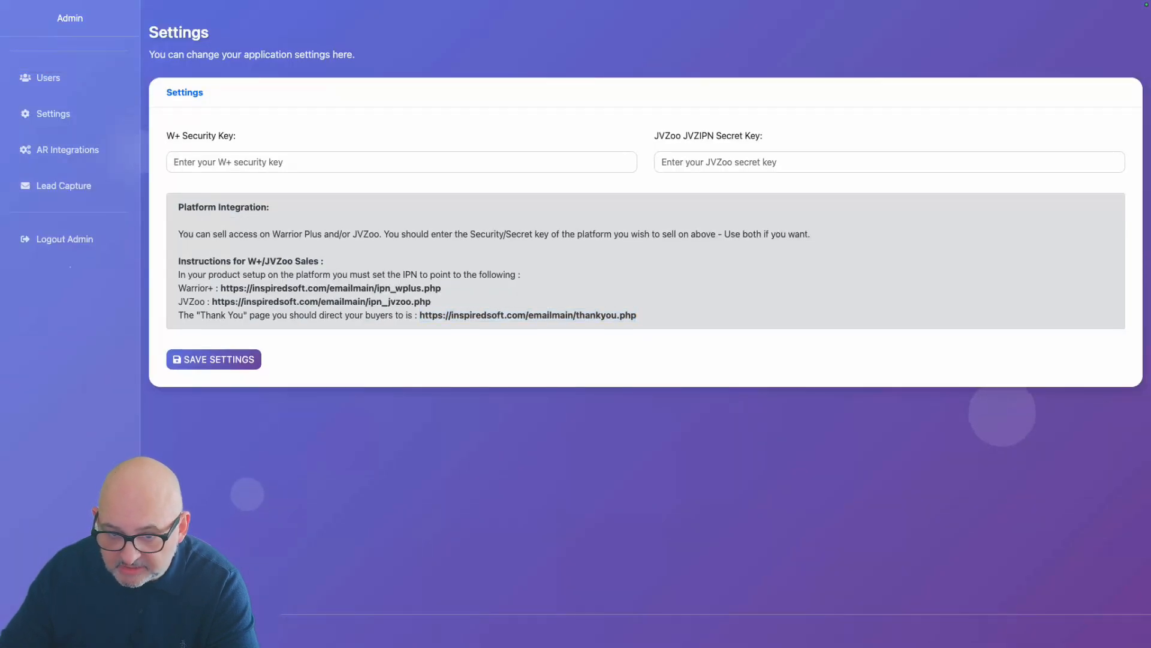
{"action": "left_click_drag", "start_coordinate": [220, 287], "coordinate": [440, 288]}
{"action": "right_click", "coordinate": [438, 287]}
{"action": "left_click", "coordinate": [456, 312]}
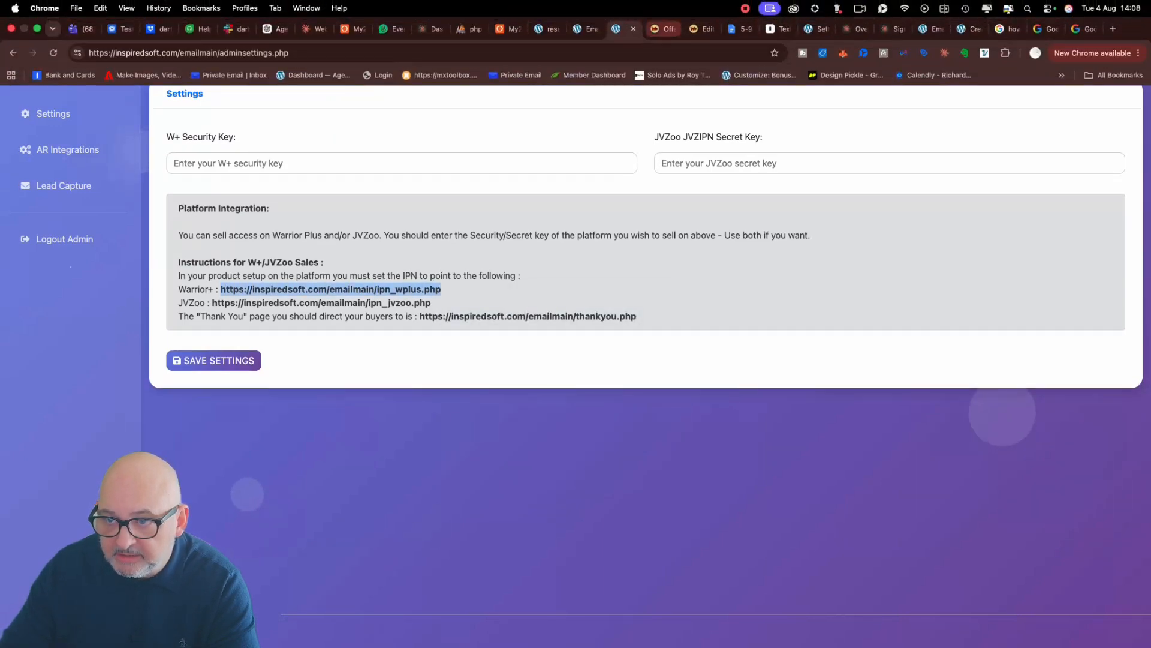
{"action": "left_click", "coordinate": [699, 15]}
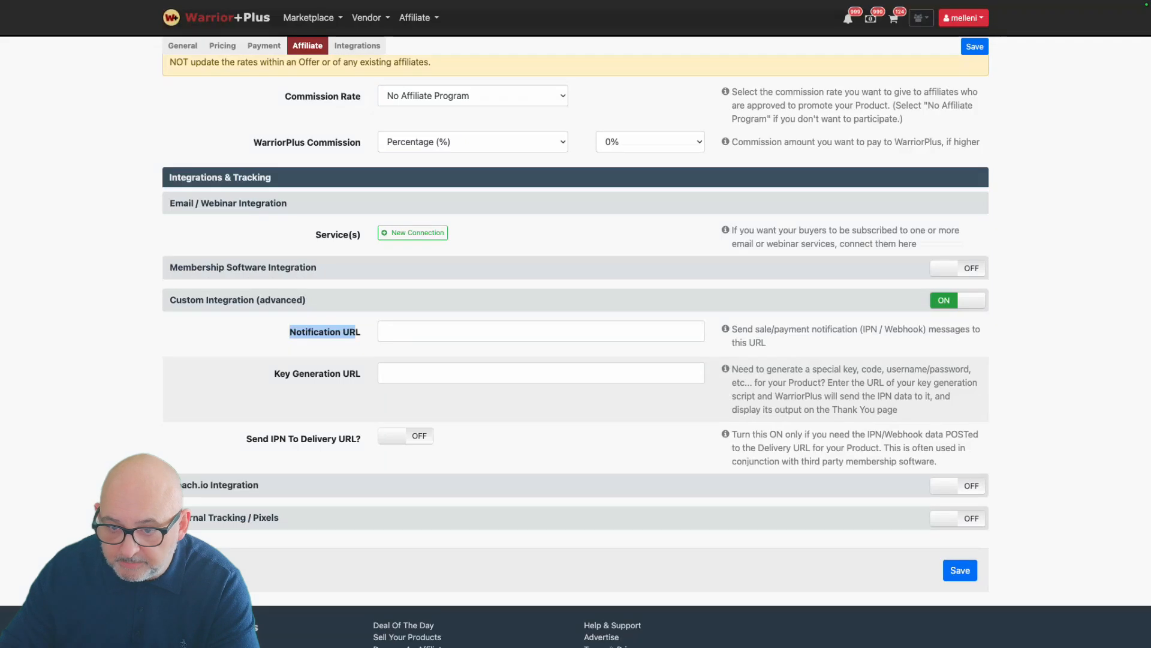
{"action": "left_click", "coordinate": [411, 331]}
{"action": "right_click", "coordinate": [411, 329]}
{"action": "left_click", "coordinate": [429, 435]}
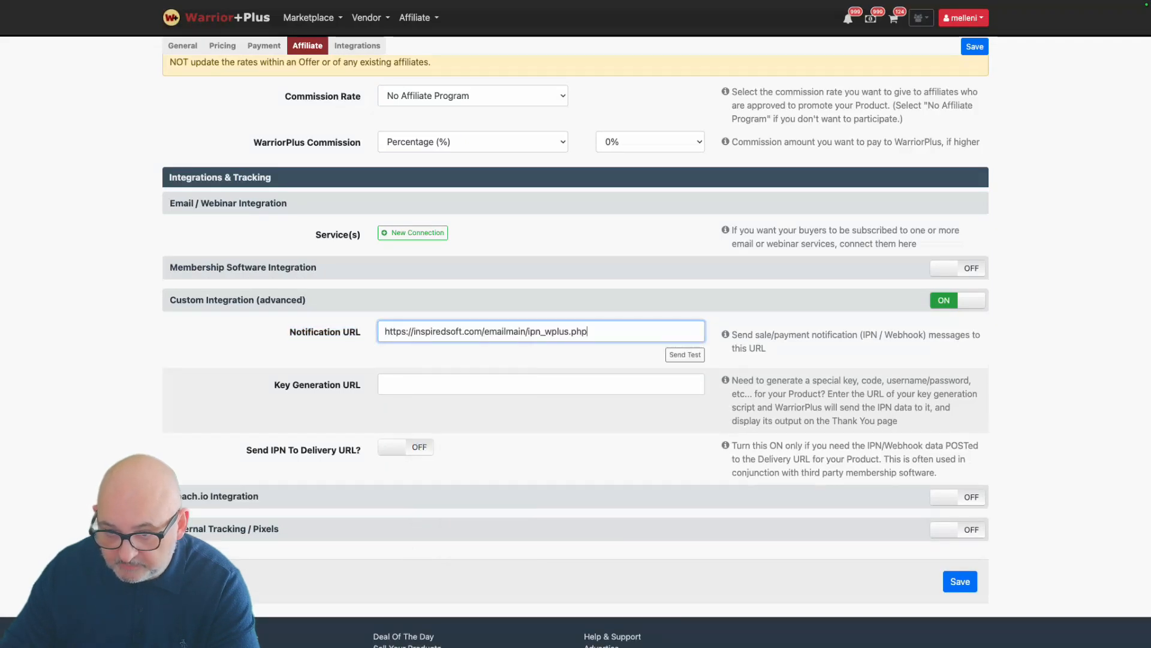
{"action": "scroll", "coordinate": [456, 419], "scroll_direction": "down", "scroll_amount": 2}
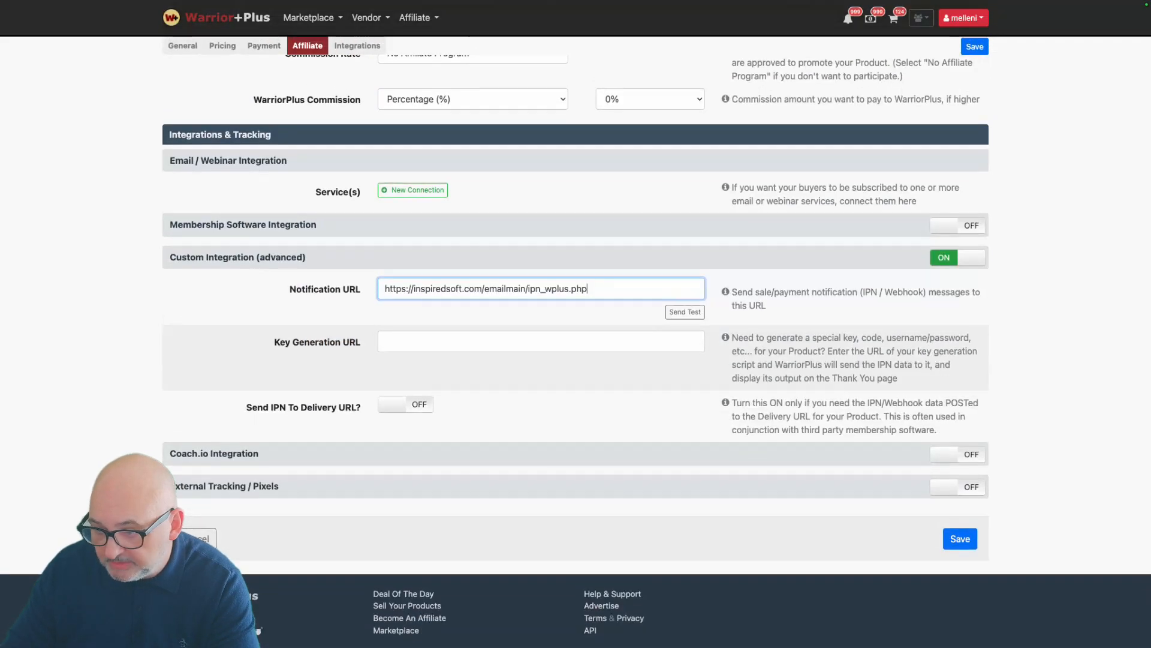
{"action": "left_click", "coordinate": [960, 536]}
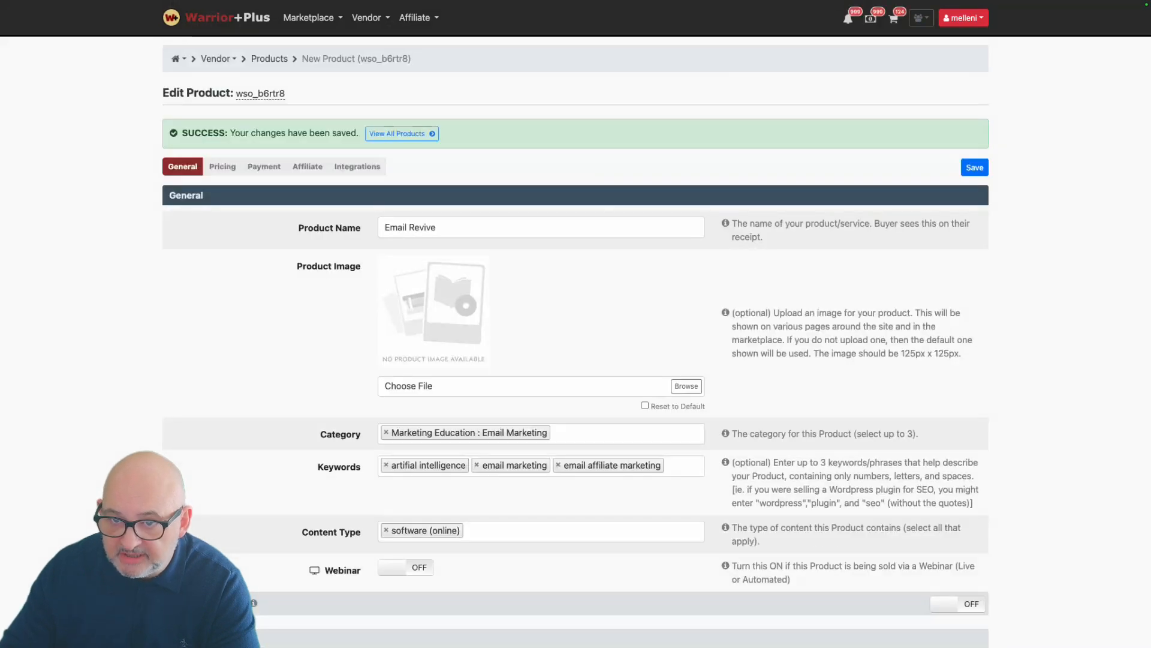
- Add the Email Revive product to the offer's Main page with no upsell and no affiliate program
{"action": "mouse_move", "coordinate": [460, 1]}
{"action": "left_click", "coordinate": [661, 29]}
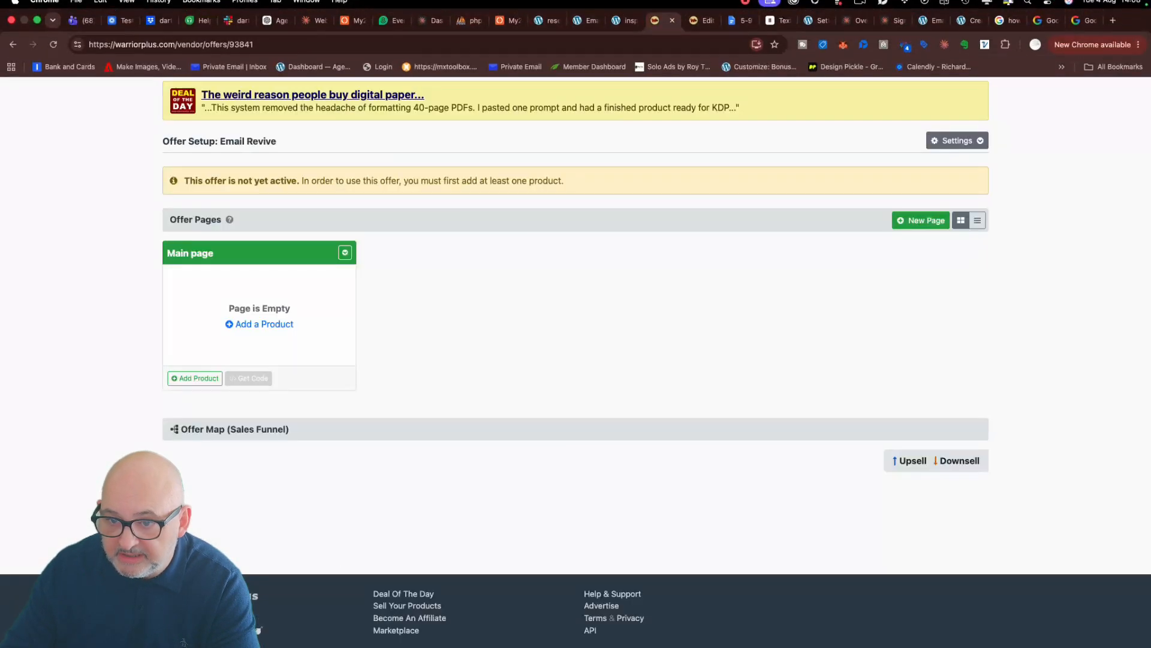
{"action": "left_click", "coordinate": [259, 324]}
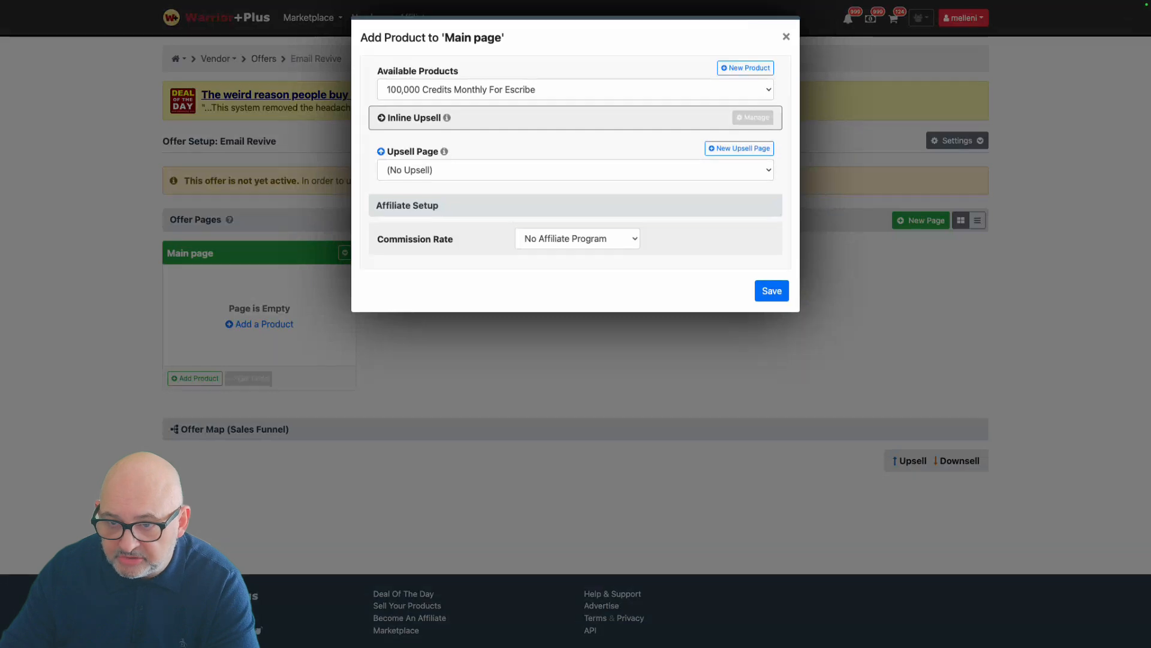
{"action": "left_click", "coordinate": [575, 89]}
{"action": "scroll", "coordinate": [568, 350], "scroll_direction": "down", "scroll_amount": 3}
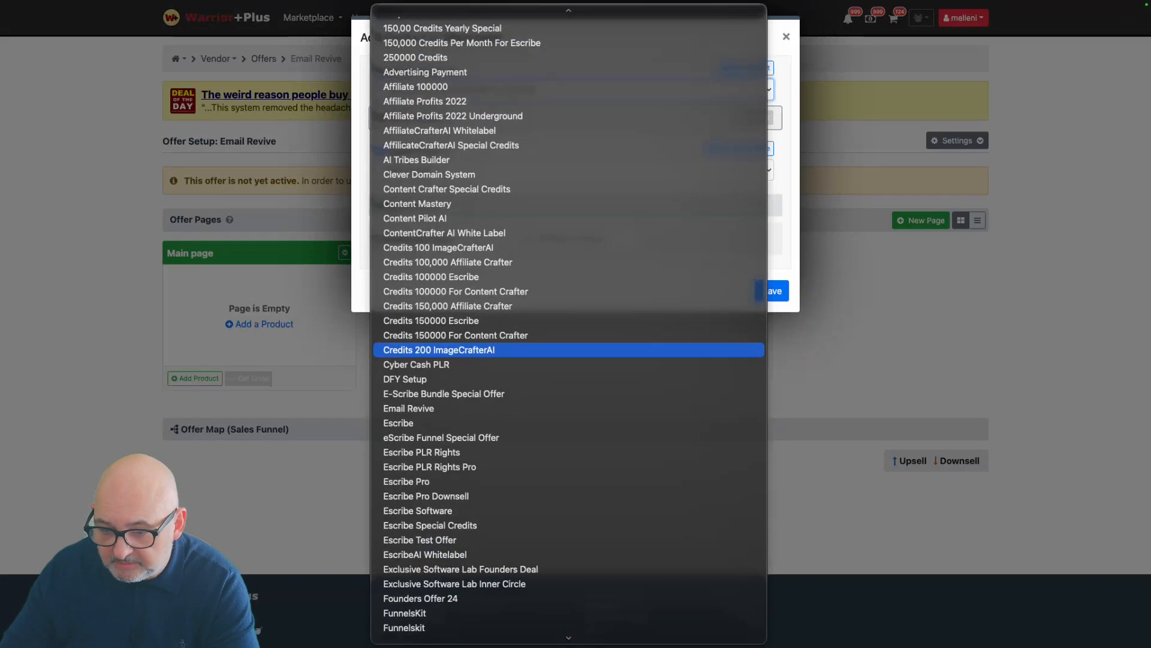
{"action": "left_click", "coordinate": [409, 408]}
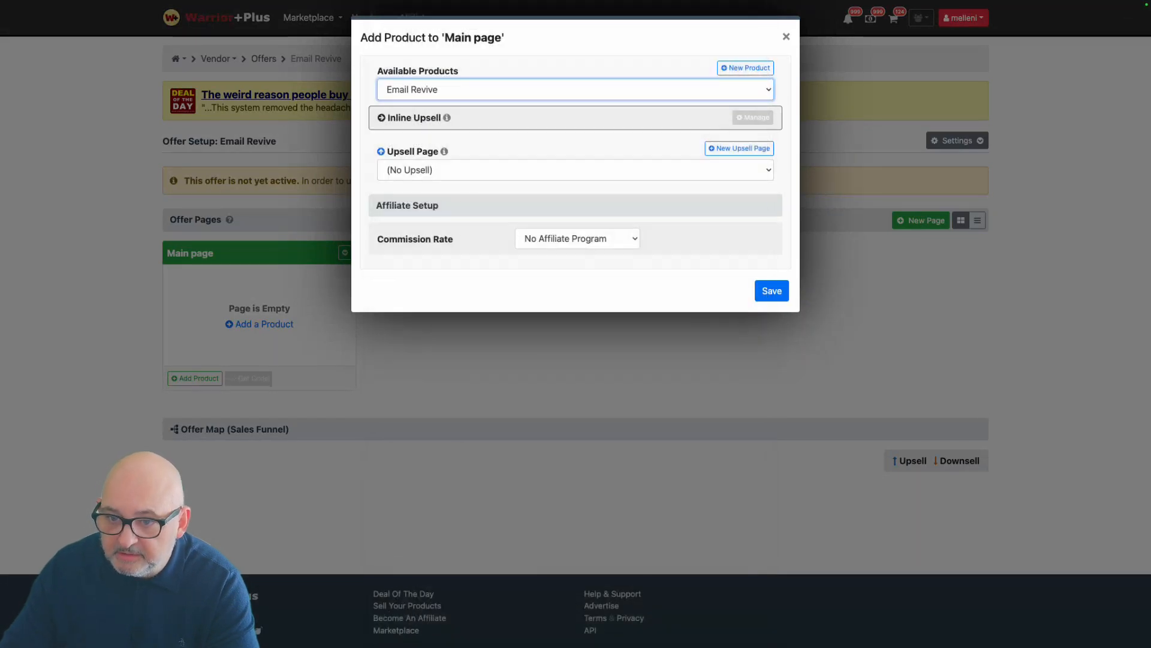
{"action": "left_click", "coordinate": [772, 291]}
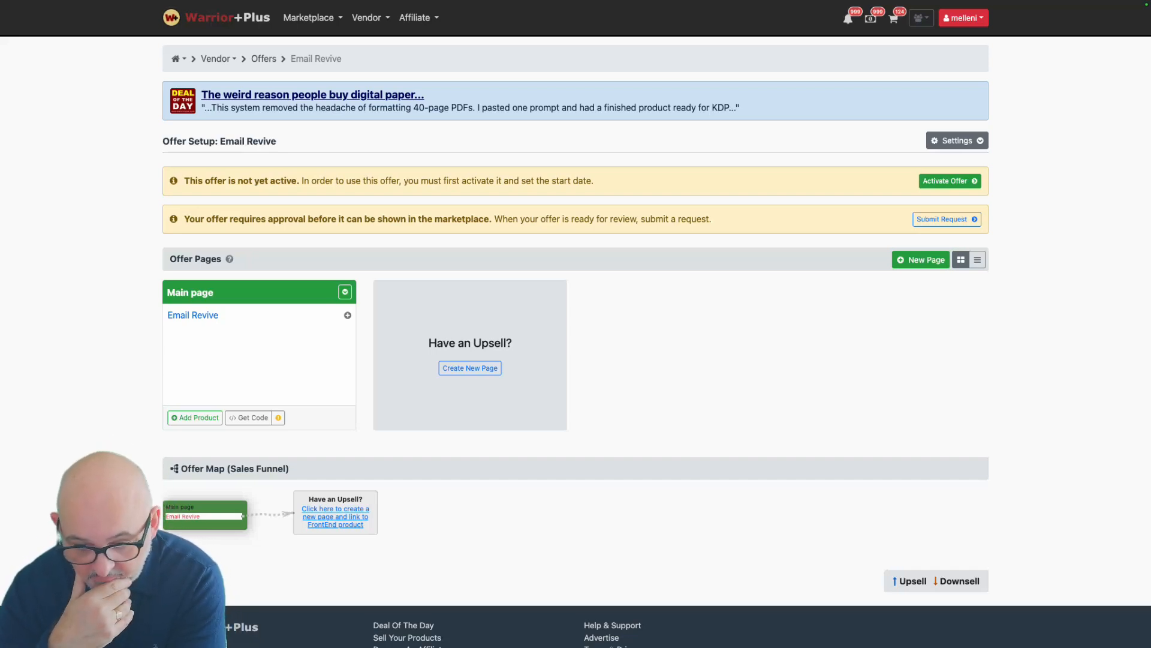
- Switch to the EmailRevive admin settings and examine the W+ Security Key field
{"action": "mouse_move", "coordinate": [630, 1]}
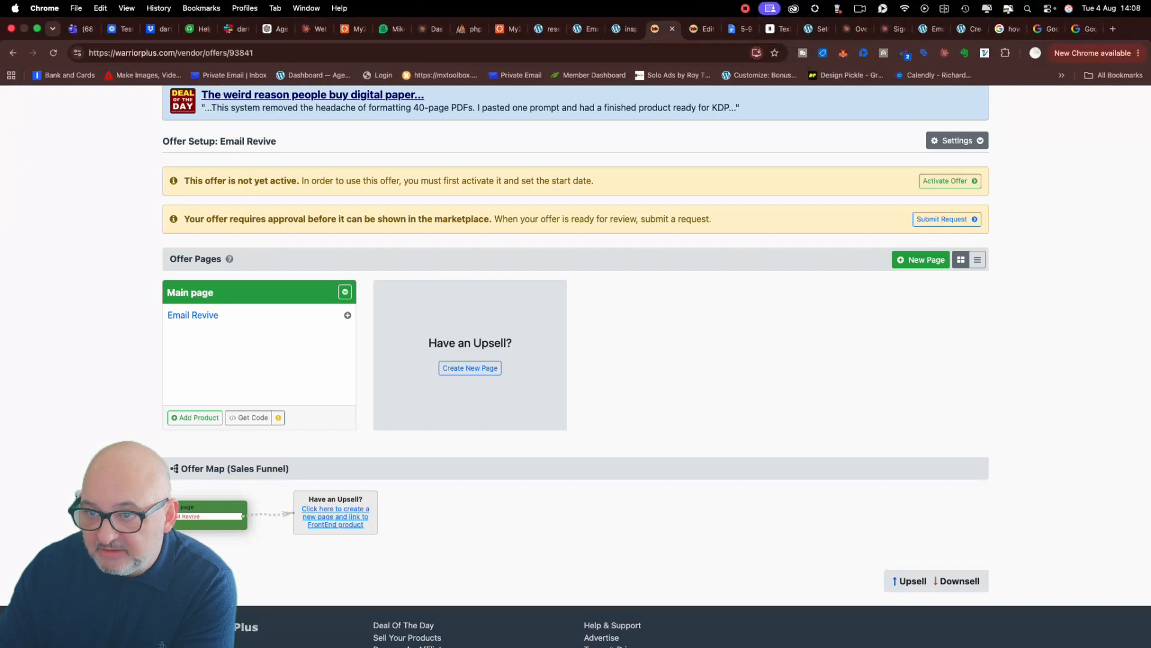
{"action": "left_click", "coordinate": [586, 28]}
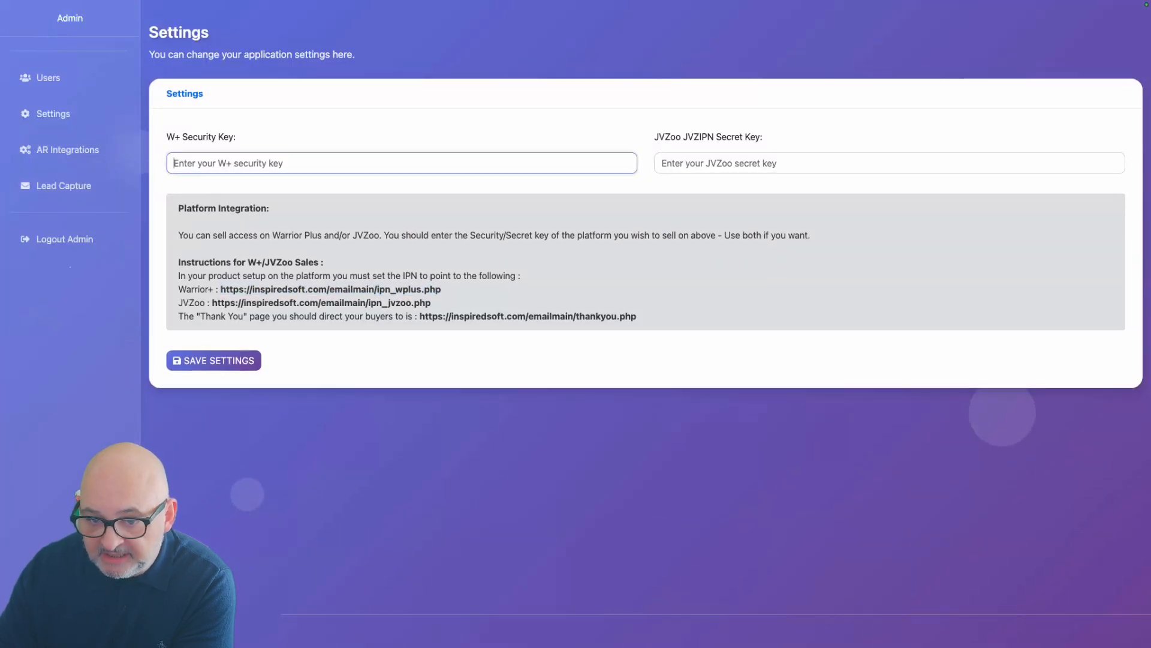
{"action": "mouse_move", "coordinate": [659, 1]}
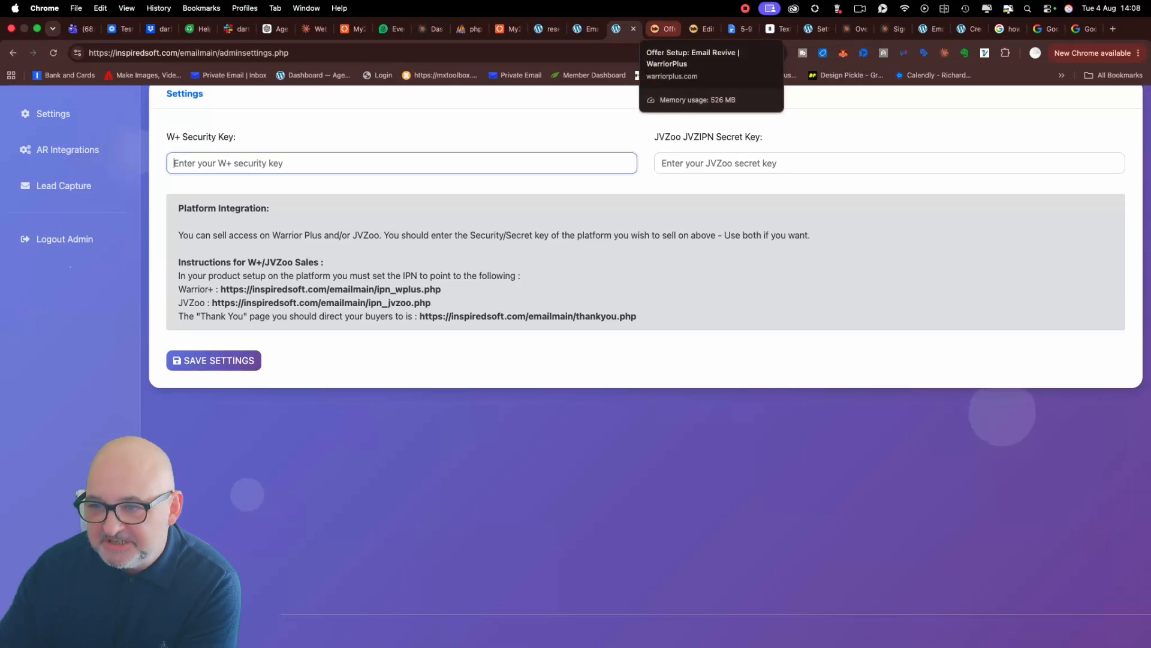
- Find the Security Key entry on the WarriorPlus account page and switch back to the EmailRevive admin settings
{"action": "left_click", "coordinate": [664, 29]}
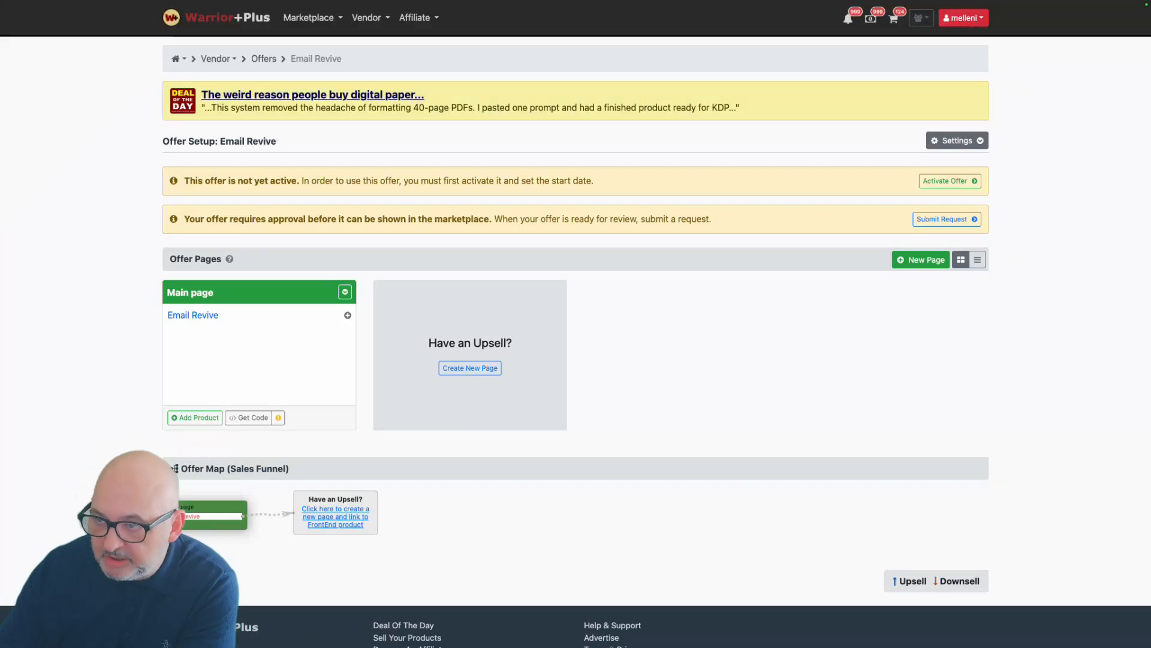
{"action": "mouse_move", "coordinate": [964, 18]}
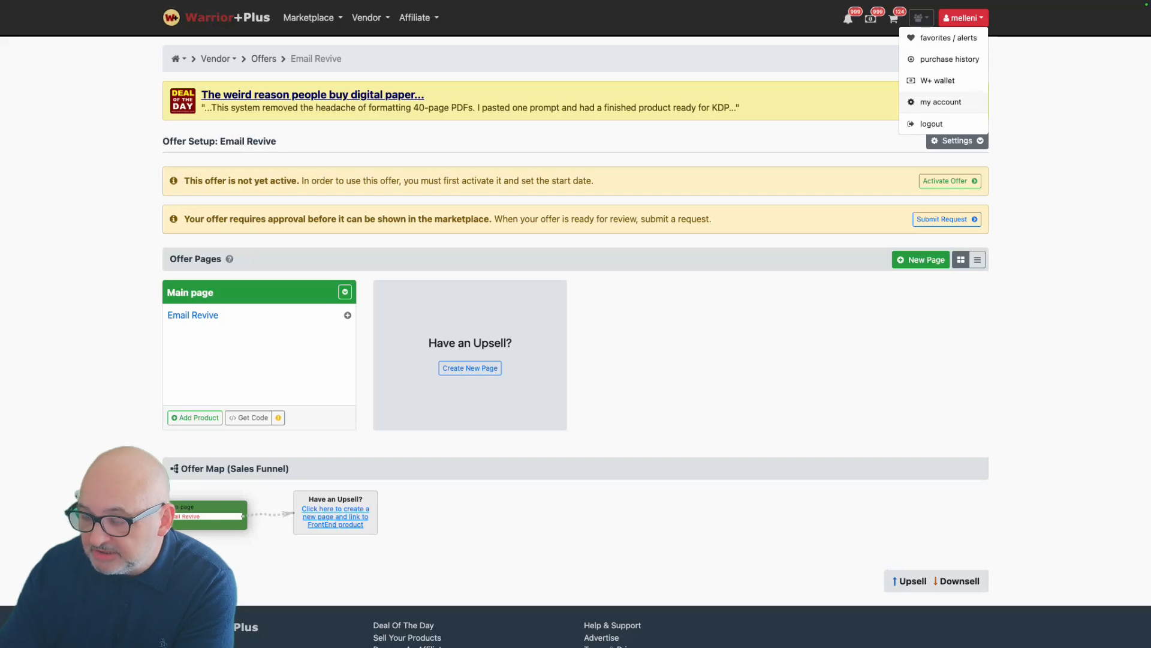
{"action": "left_click", "coordinate": [941, 102]}
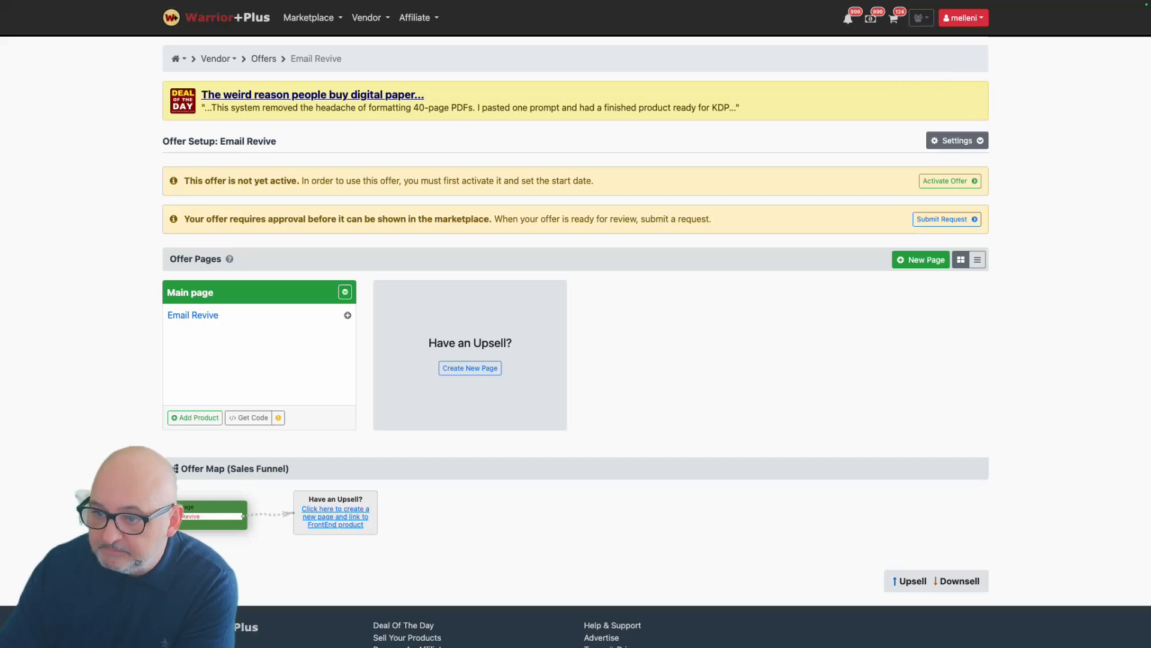
{"action": "scroll", "coordinate": [779, 372], "scroll_direction": "down", "scroll_amount": 5}
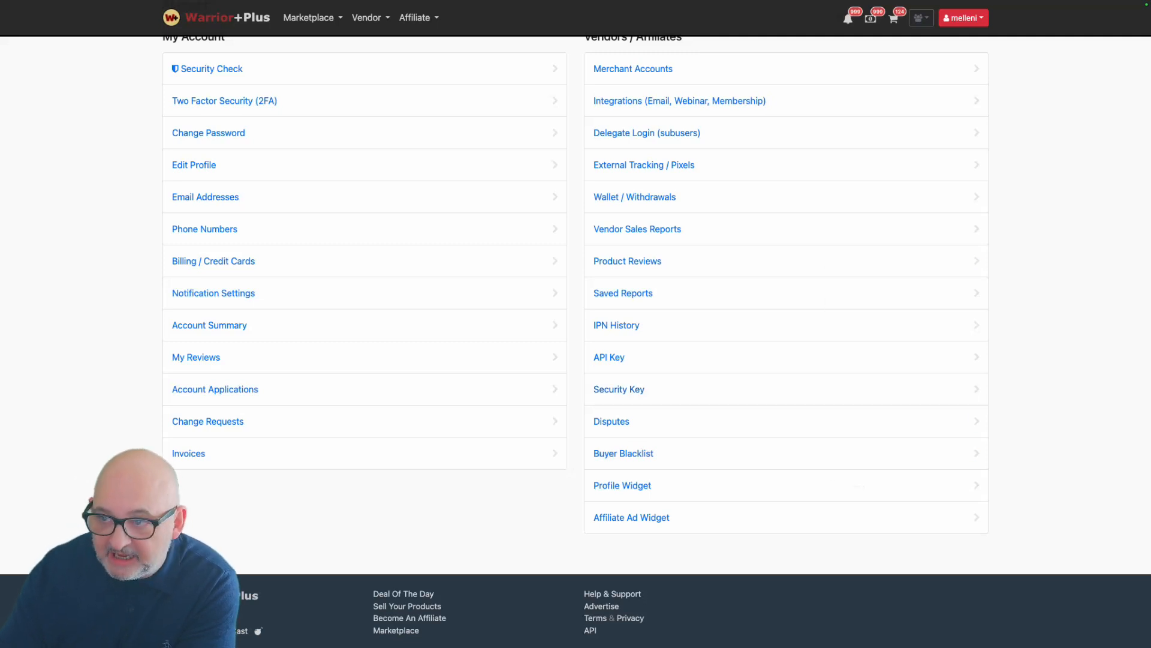
{"action": "left_click", "coordinate": [778, 27]}
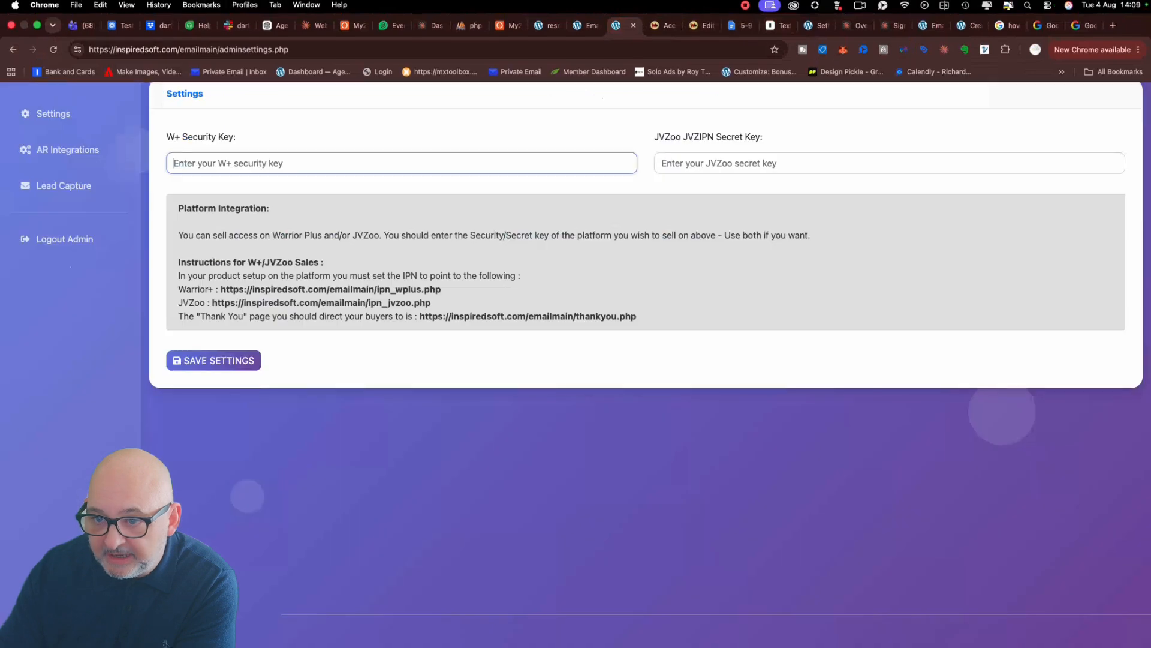